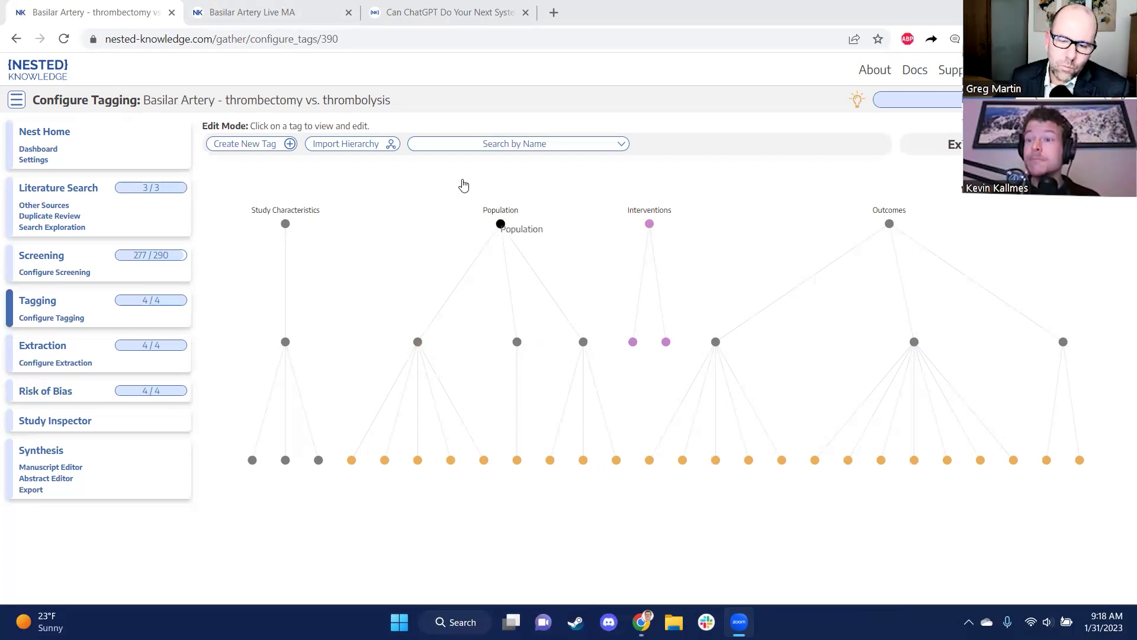
Step: On the Basilar Artery Live MA article, zoom in on the full-text PDF and open the Select Tag list
click(315, 6)
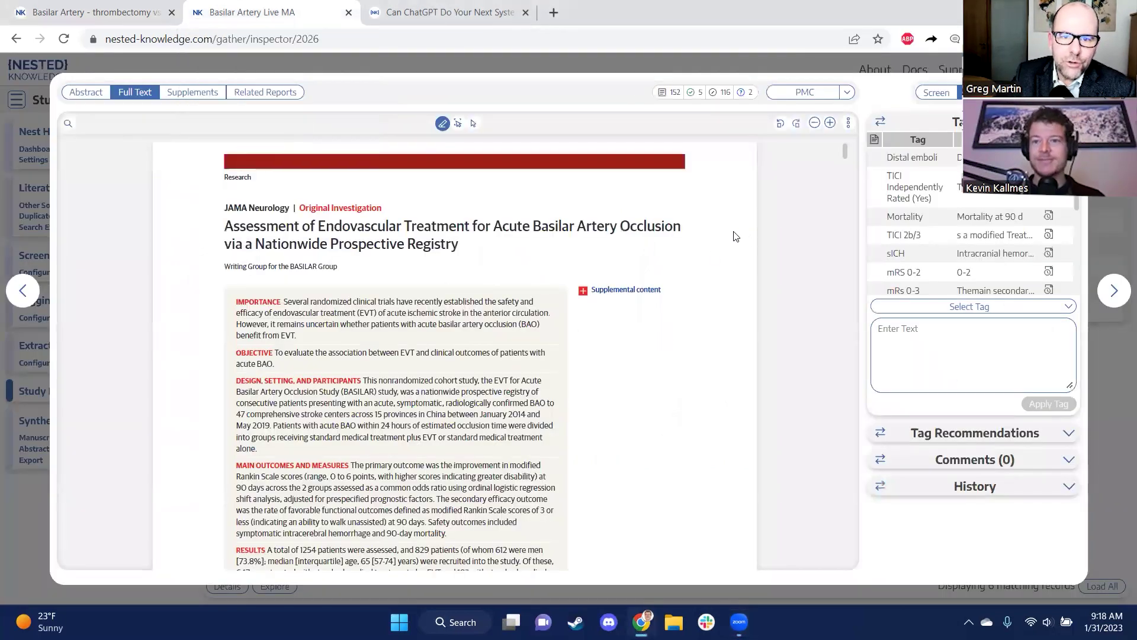
click(831, 124)
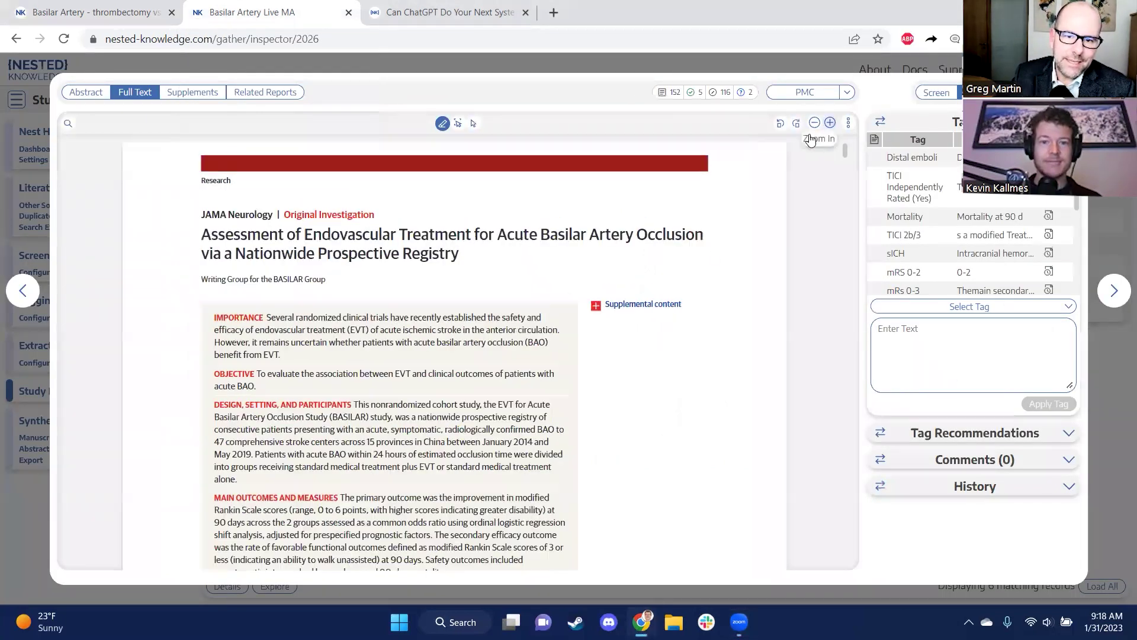
scroll(587, 257, down, 5)
scroll(588, 256, down, 6)
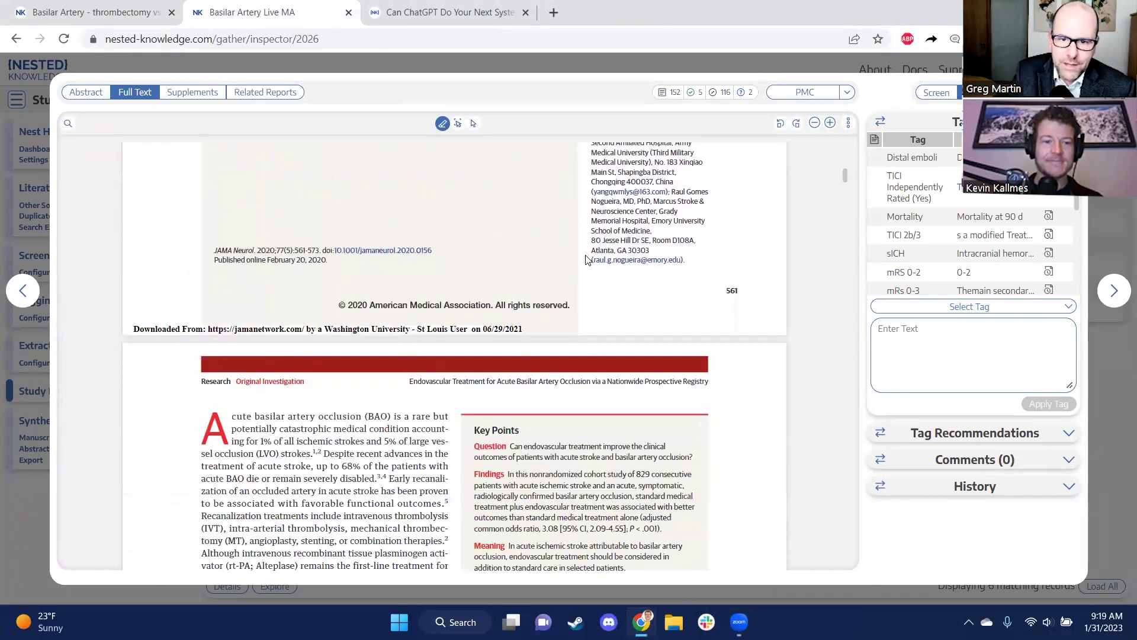
scroll(586, 301, up, 5)
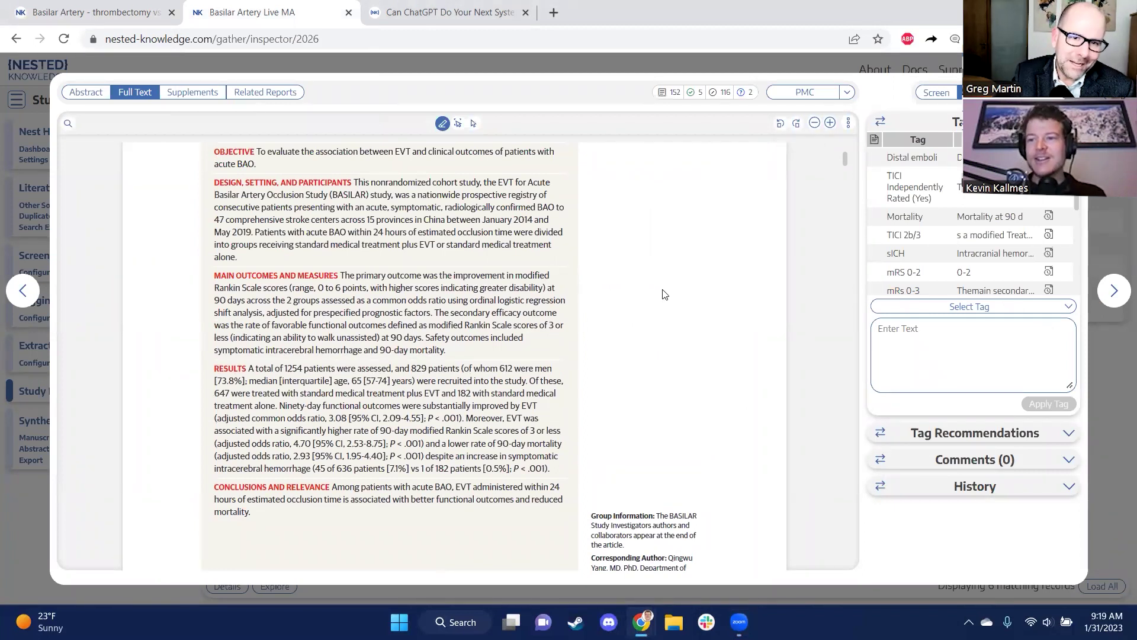
click(909, 308)
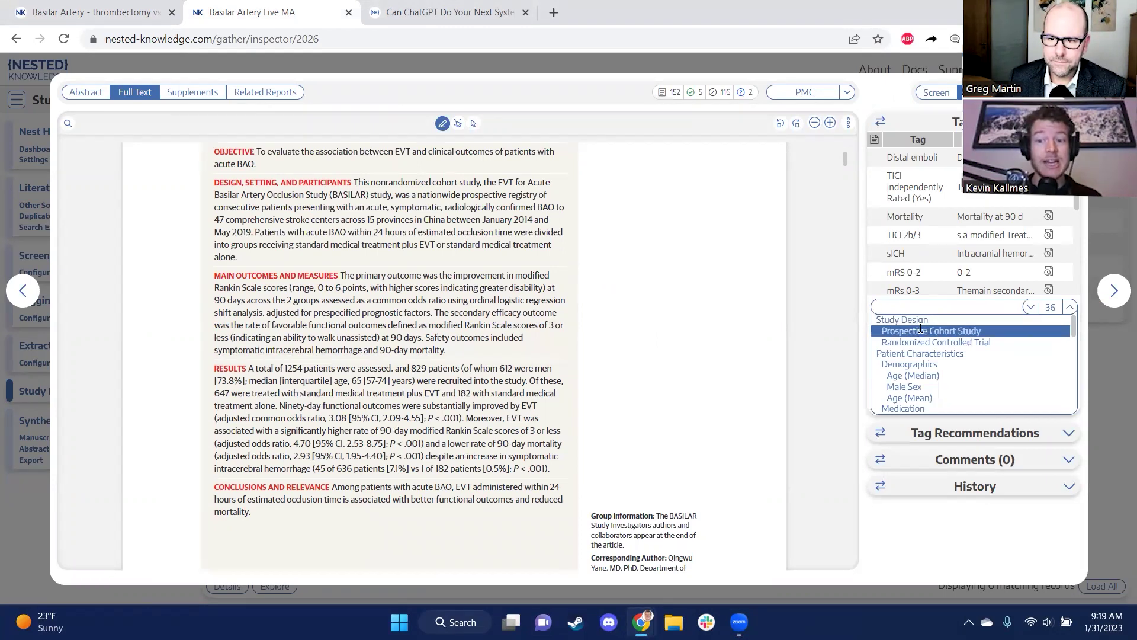
Step: Apply the Prospective Cohort Study tag, citing the nonrandomized BASILAR cohort sentence as evidence
click(920, 330)
drag(355, 183, 386, 194)
click(386, 194)
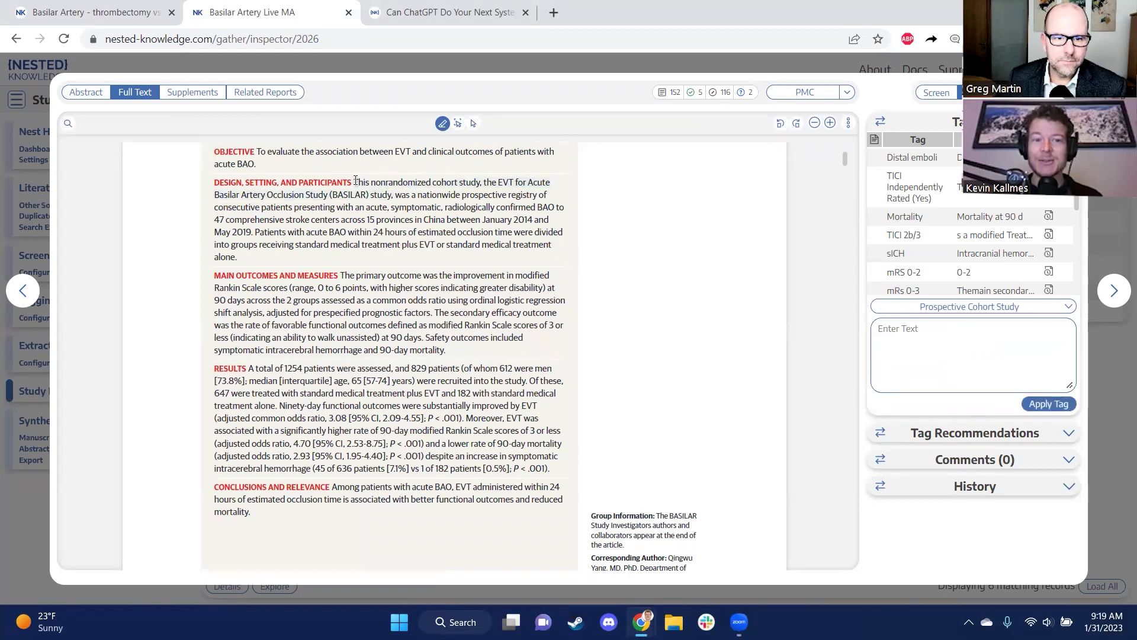
drag(356, 180, 510, 246)
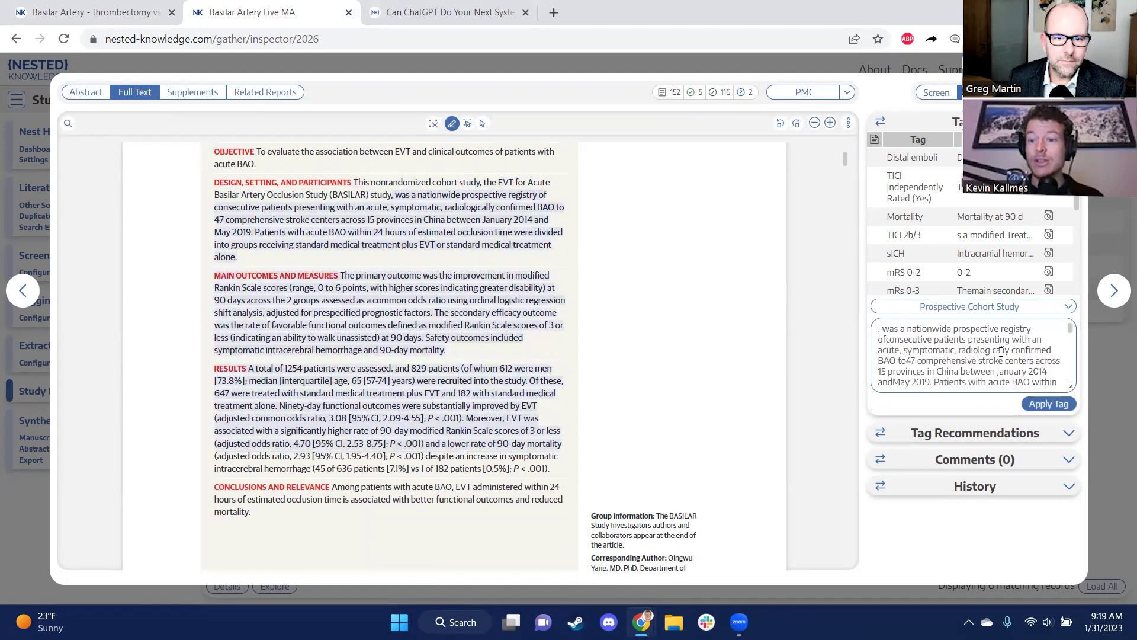
scroll(1036, 361, down, 3)
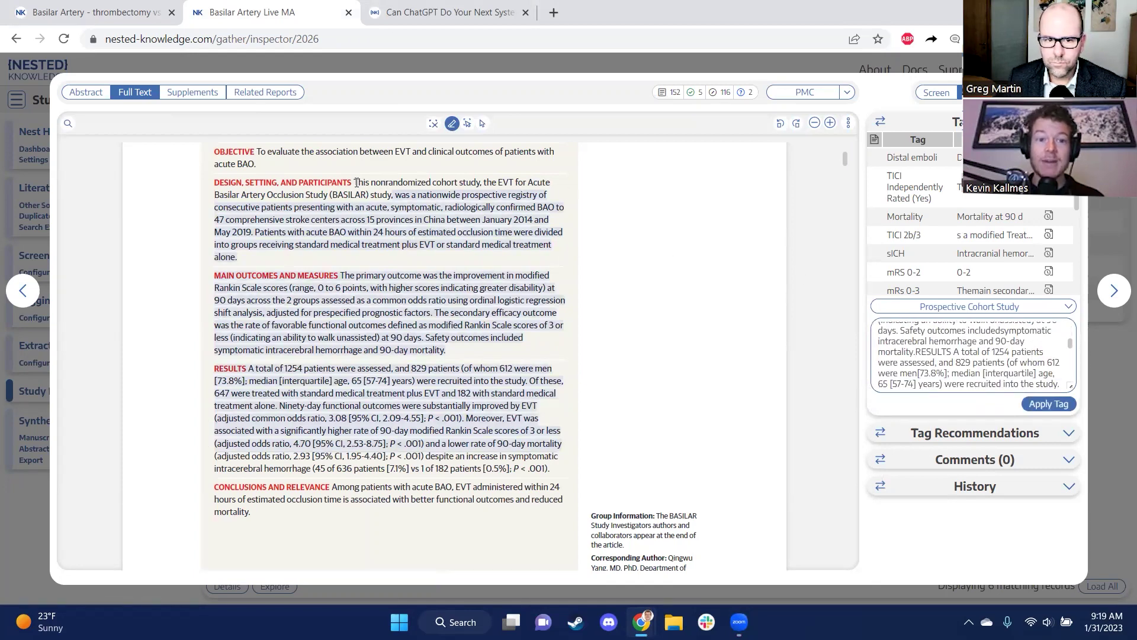
drag(358, 184, 392, 196)
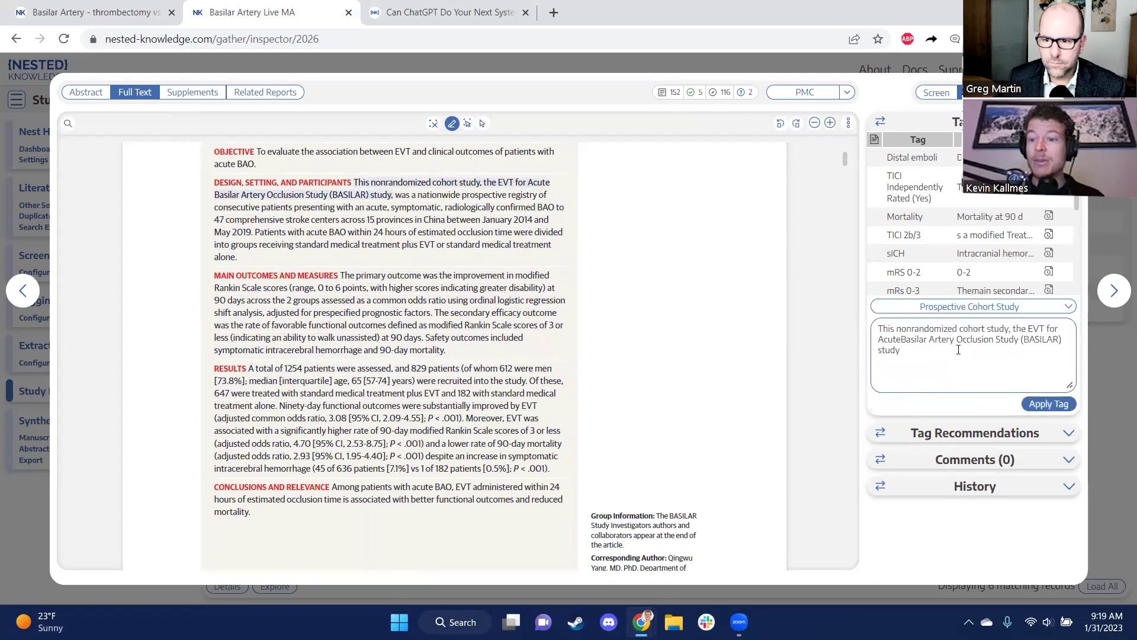
click(1045, 404)
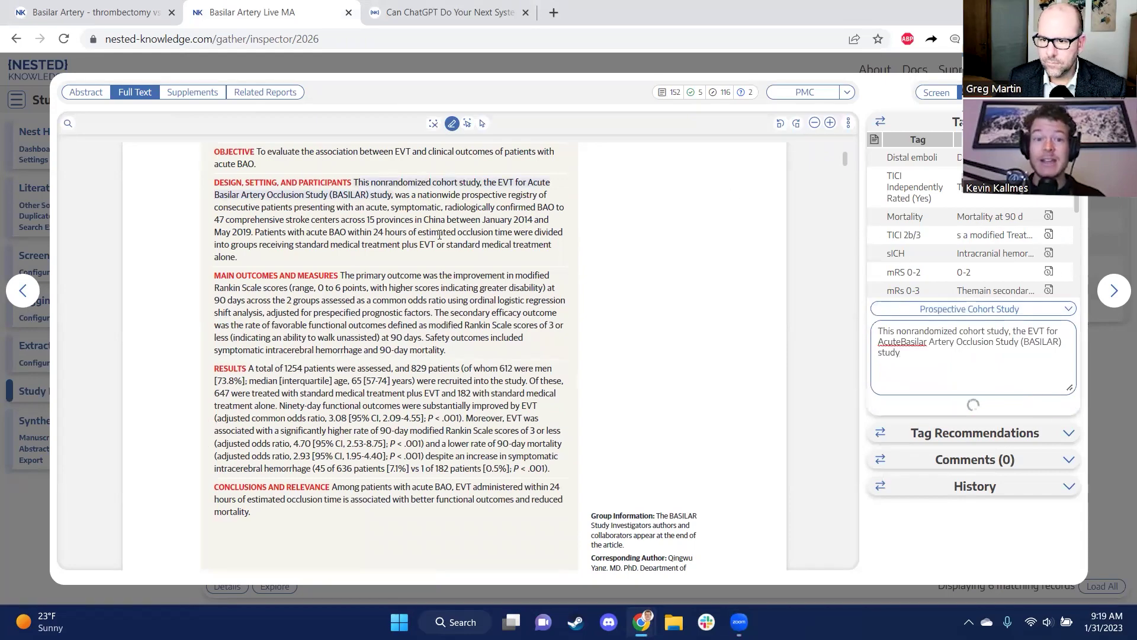
Step: Reopen the applied Prospective Cohort Study tag for editing
scroll(626, 238, down, 10)
scroll(626, 238, down, 15)
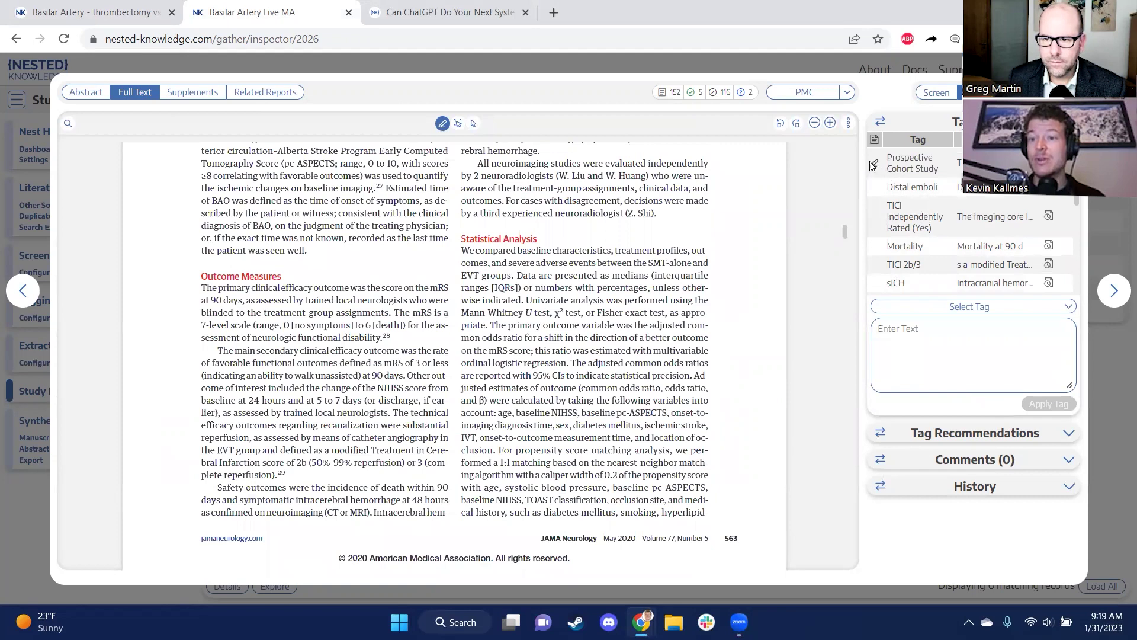
click(874, 165)
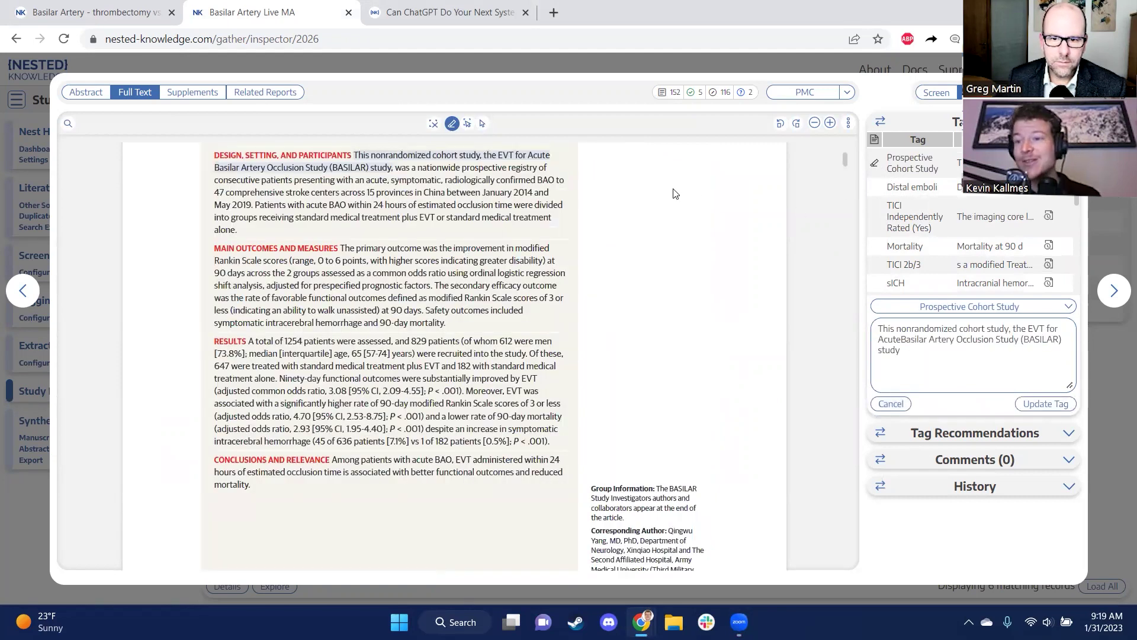
mouse_move(518, 166)
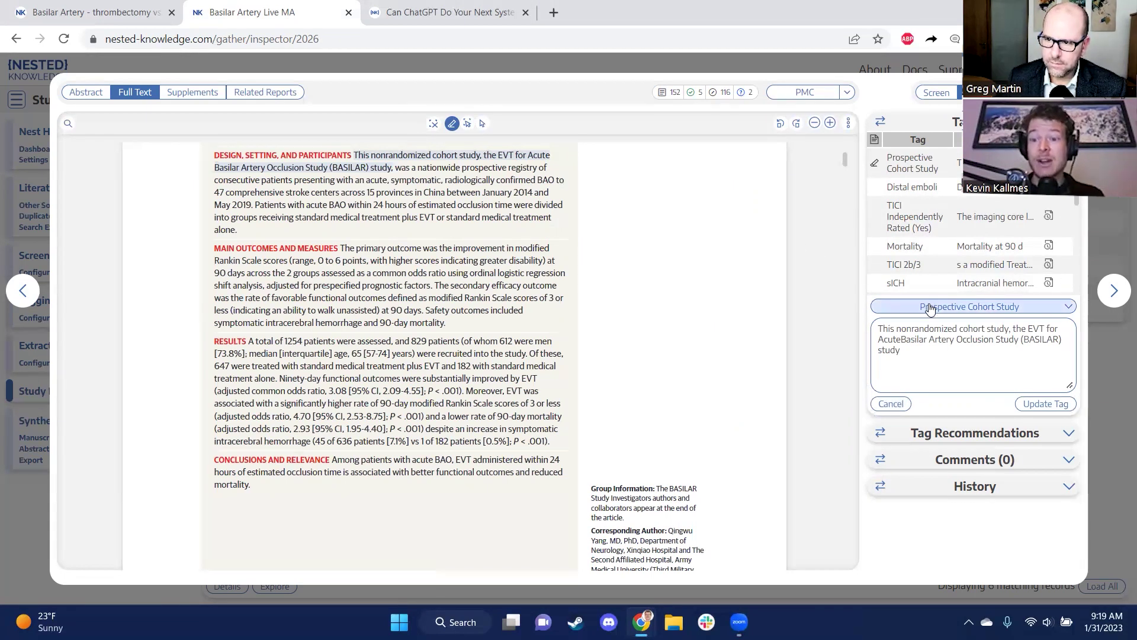
Step: Save the updated Prospective Cohort Study tag, then create a new 'Setting' tag under parent Study Design
click(1031, 405)
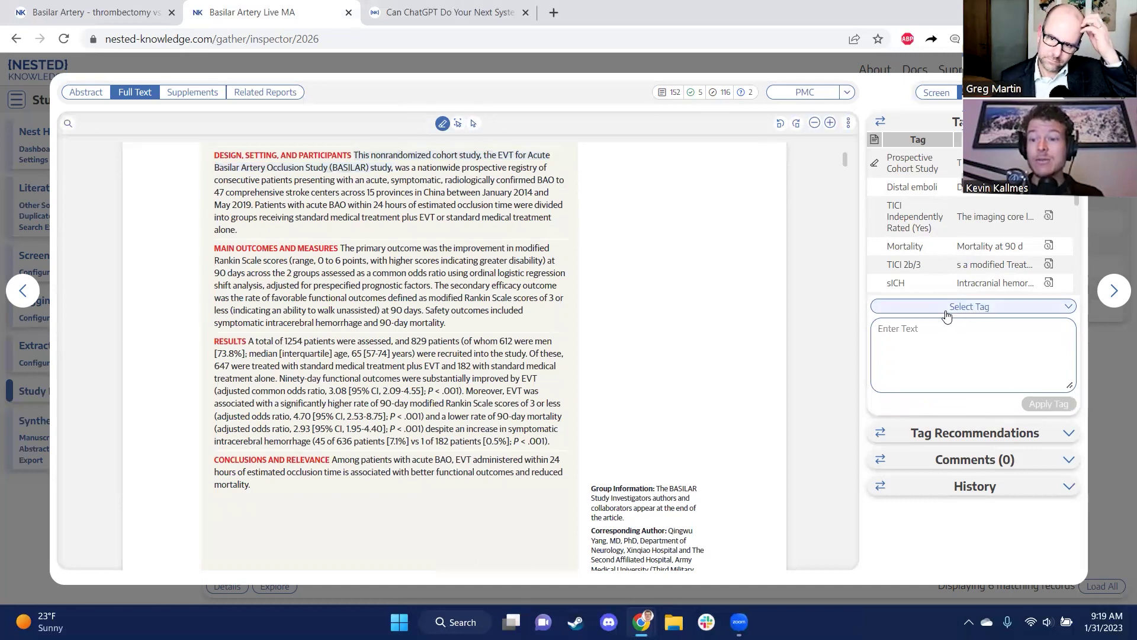
click(948, 308)
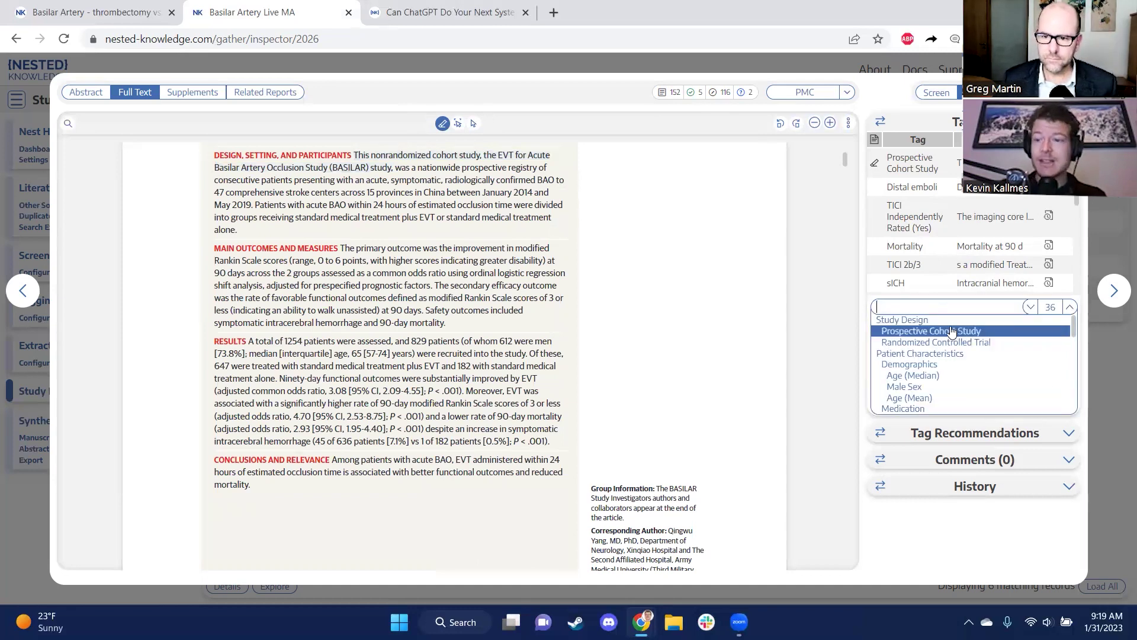
text(Setting)
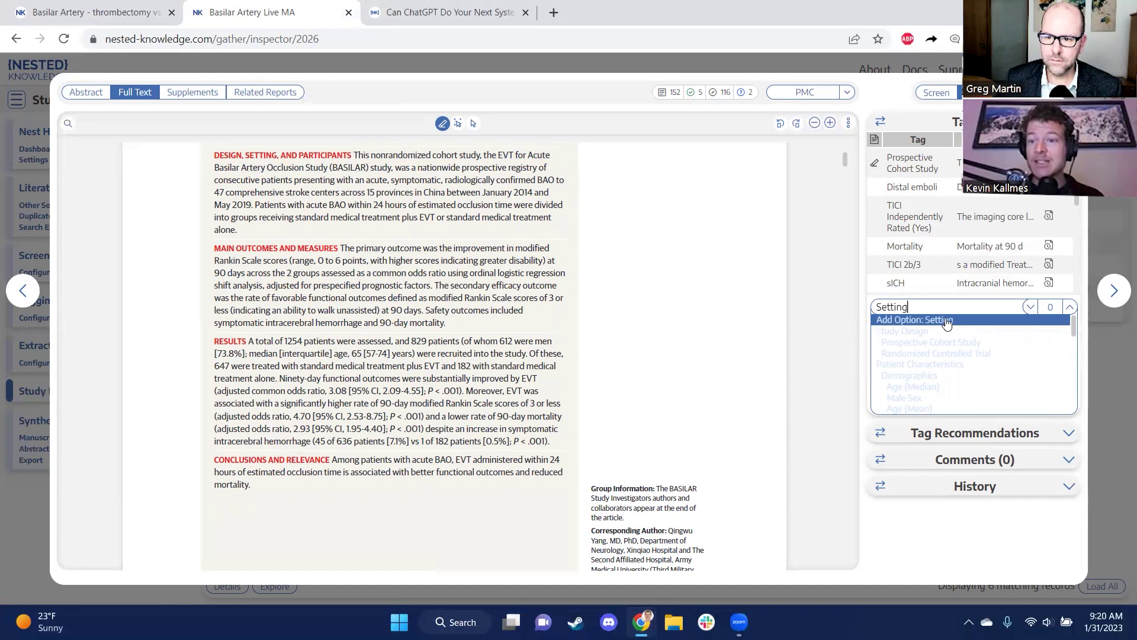
click(946, 321)
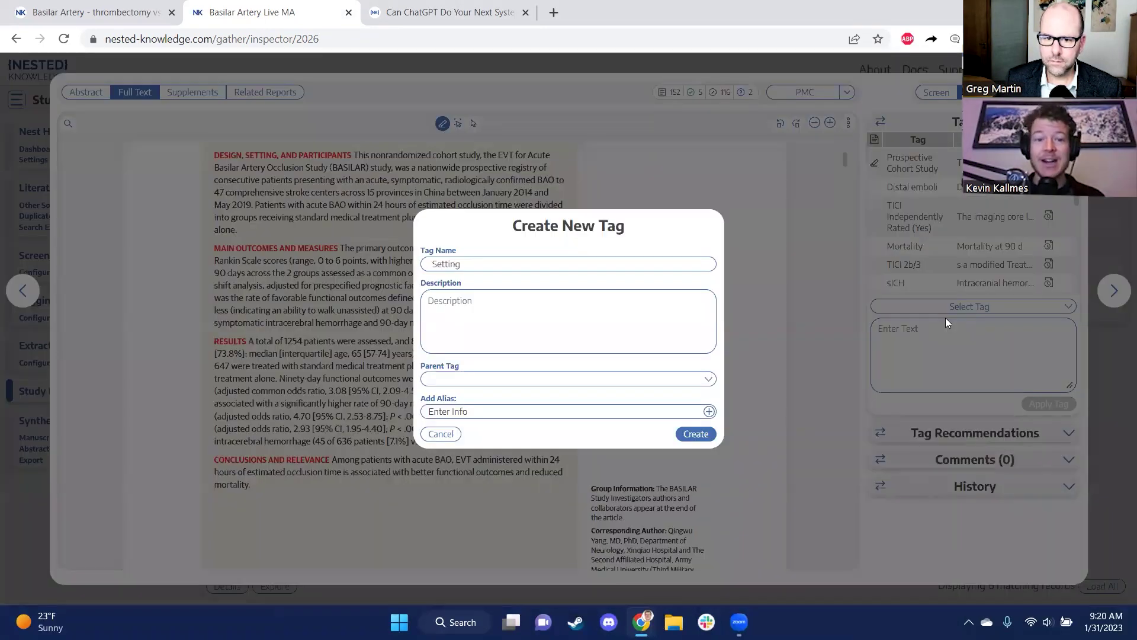
click(655, 379)
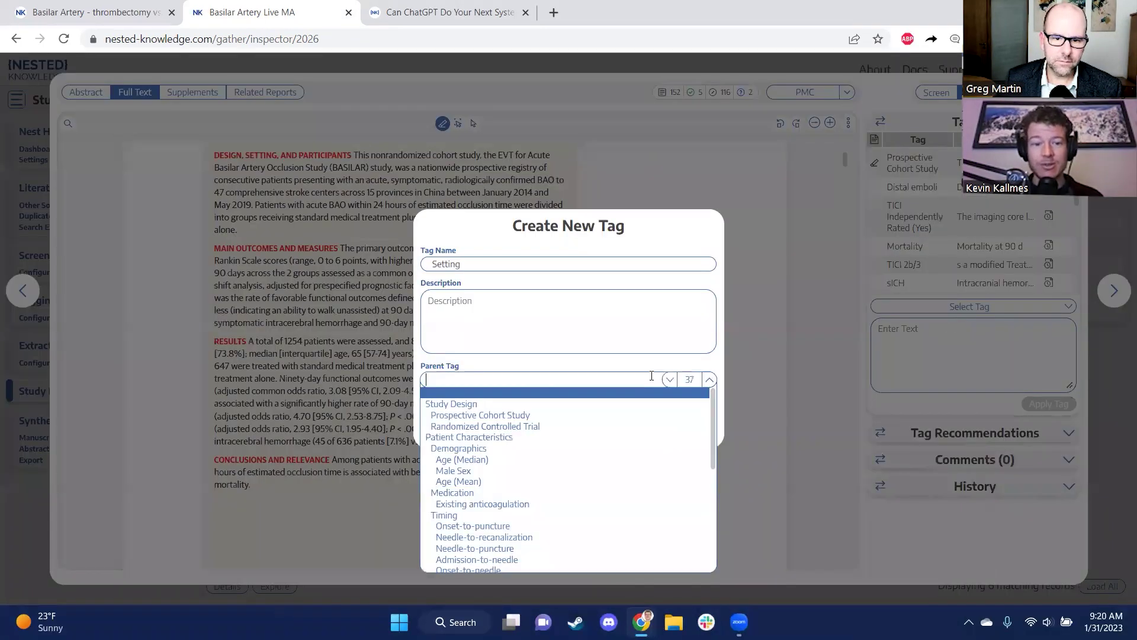
click(638, 407)
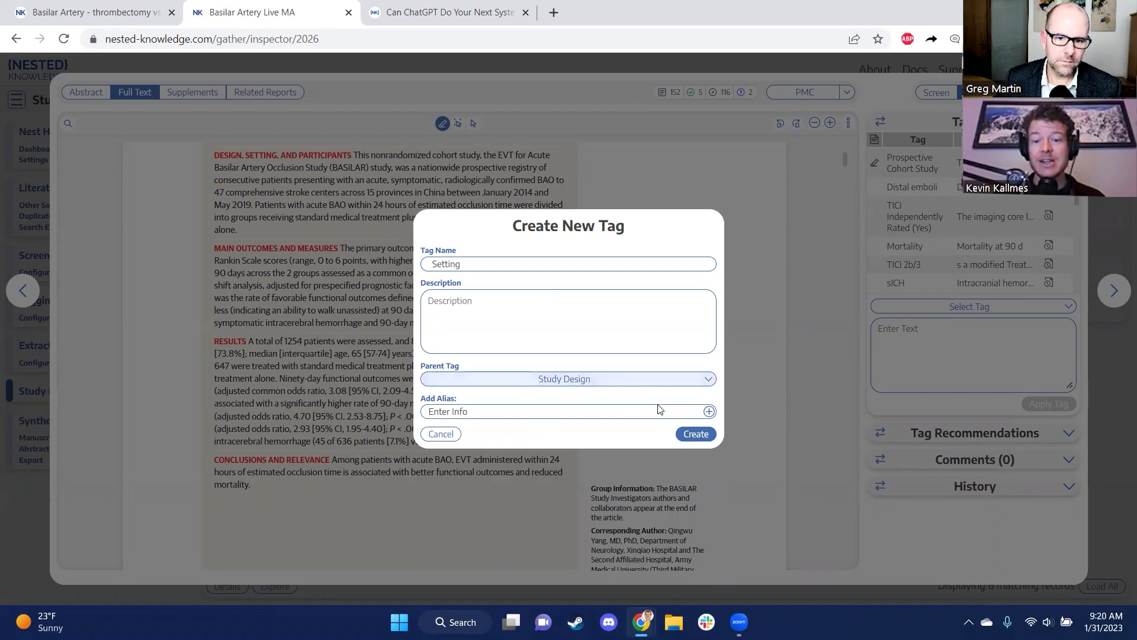
click(694, 434)
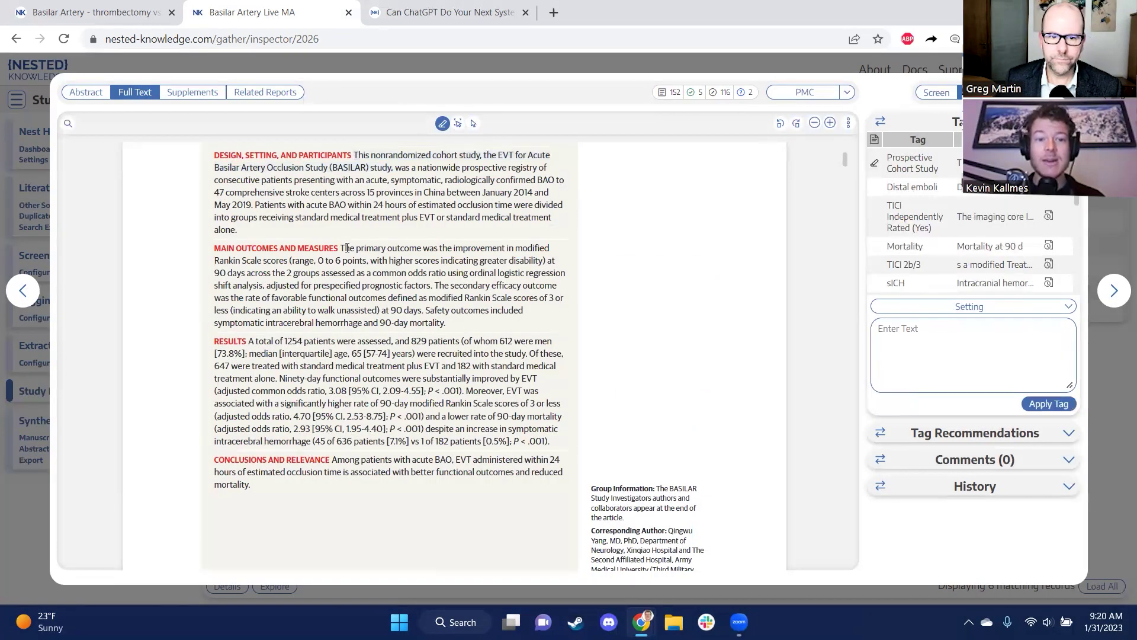
Step: Highlight the primary-outcome passage on modified Rankin Scale scores at 90 days as the Setting tag's evidence
drag(341, 248, 438, 283)
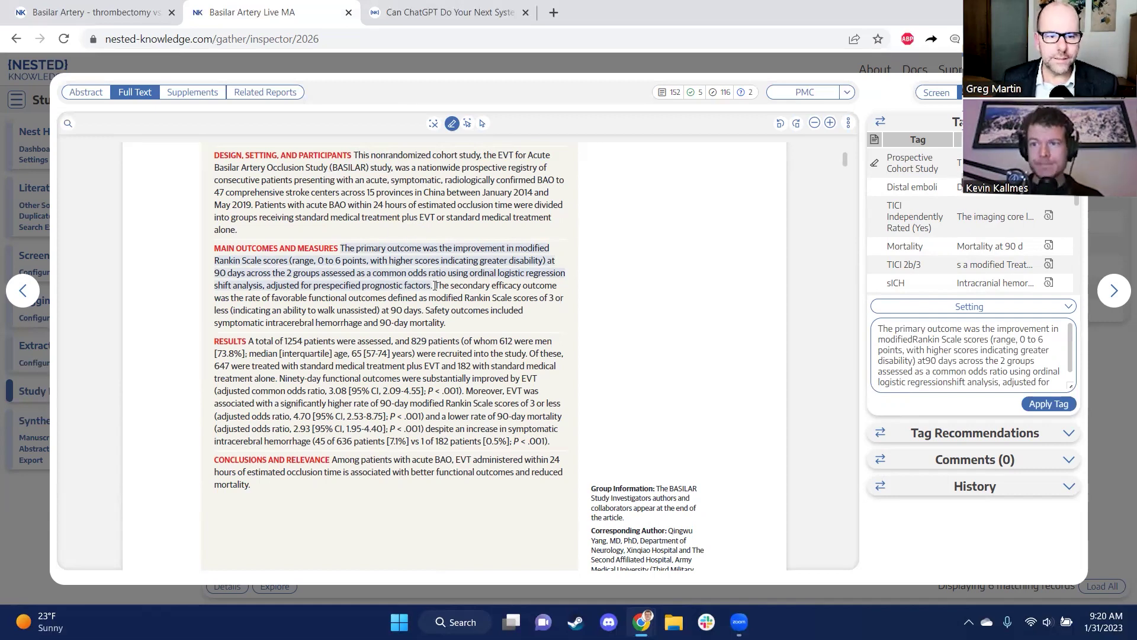
mouse_move(34, 5)
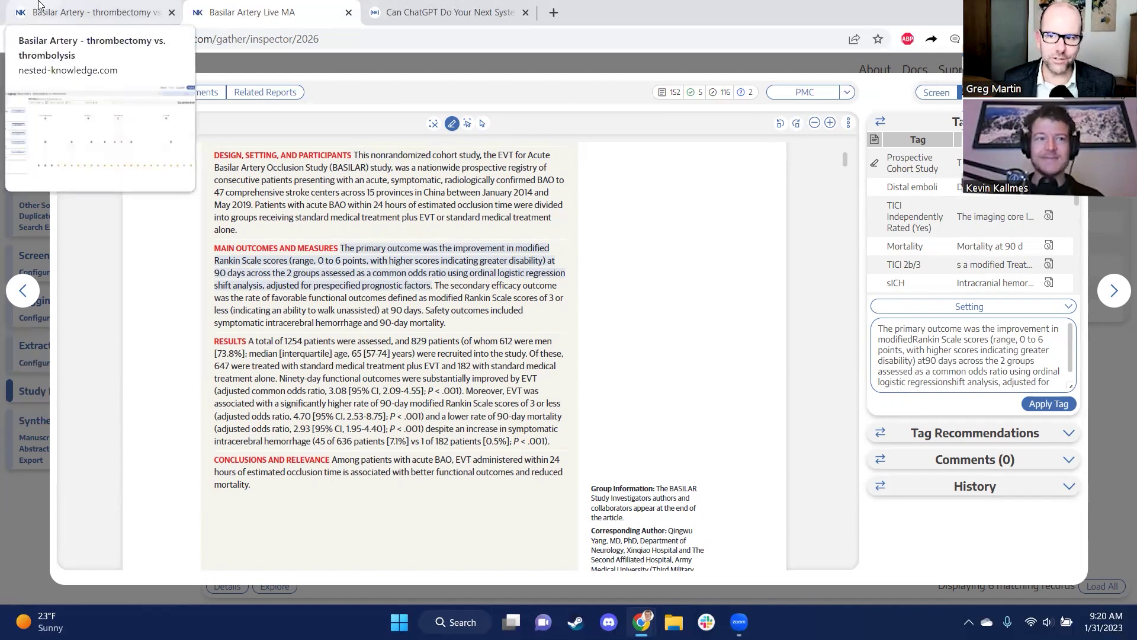
Step: Return to the nest list and search 'csd' to find the Common Data Elements - Embolization for cSDH nest
click(37, 5)
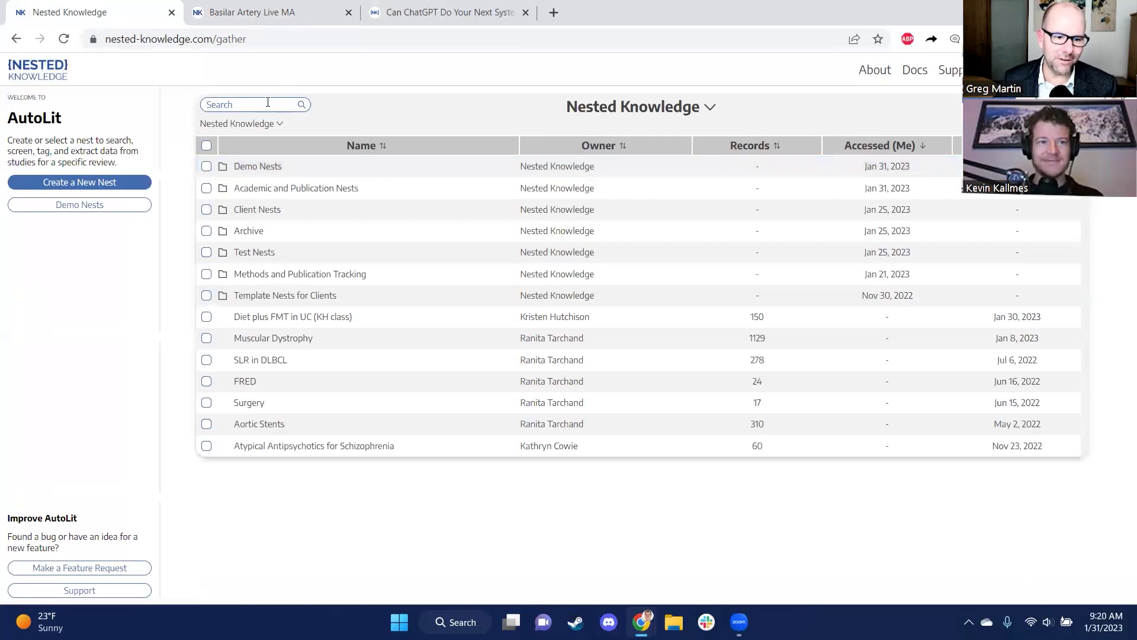
click(268, 102)
text(csd)
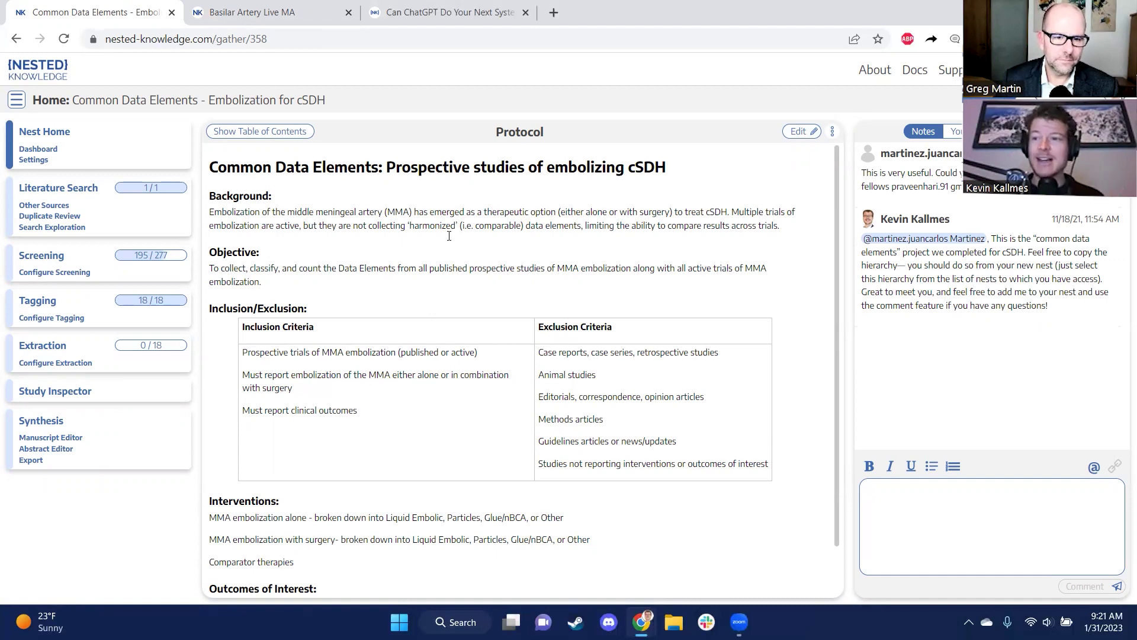
Step: View the cSDH nest's literature searches and preview the Add Search engine options, cancelling without adding
click(57, 189)
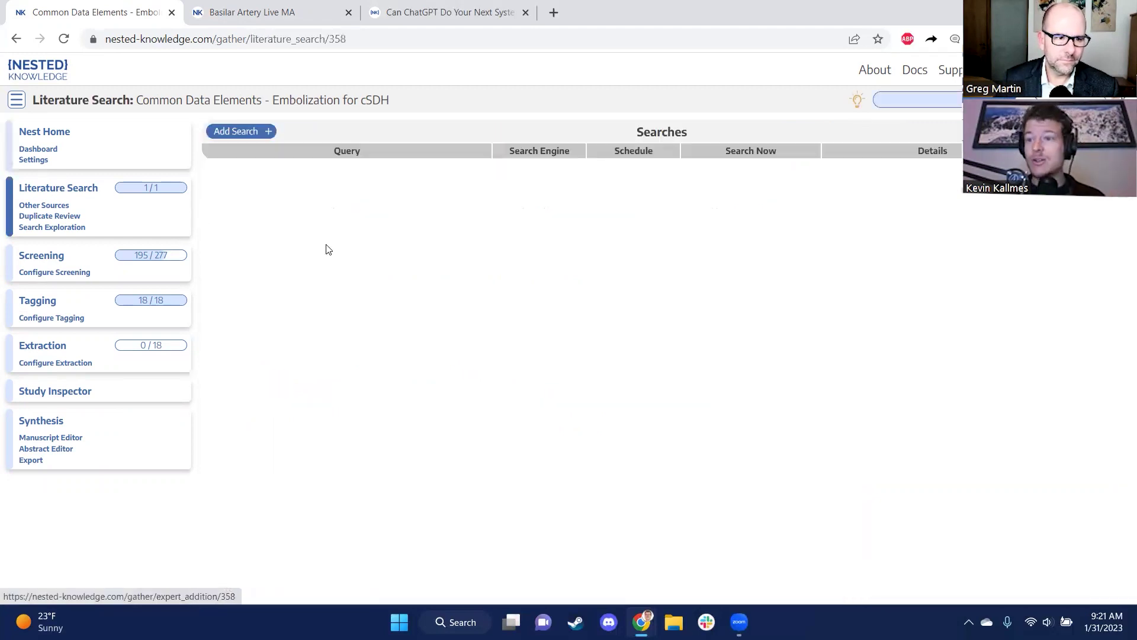
click(261, 131)
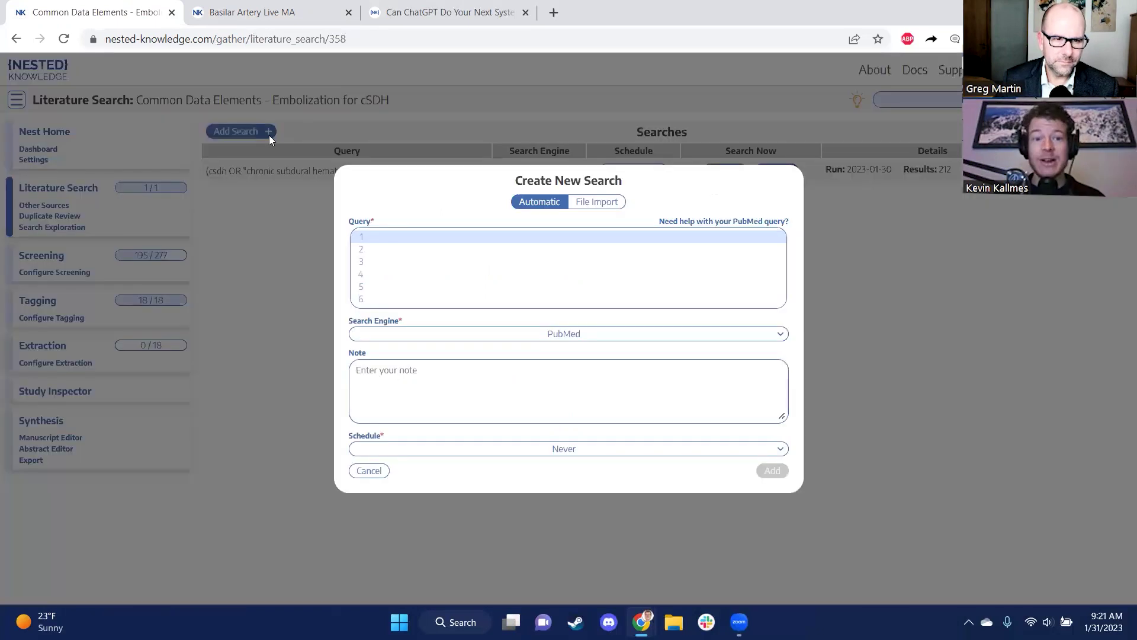
click(480, 333)
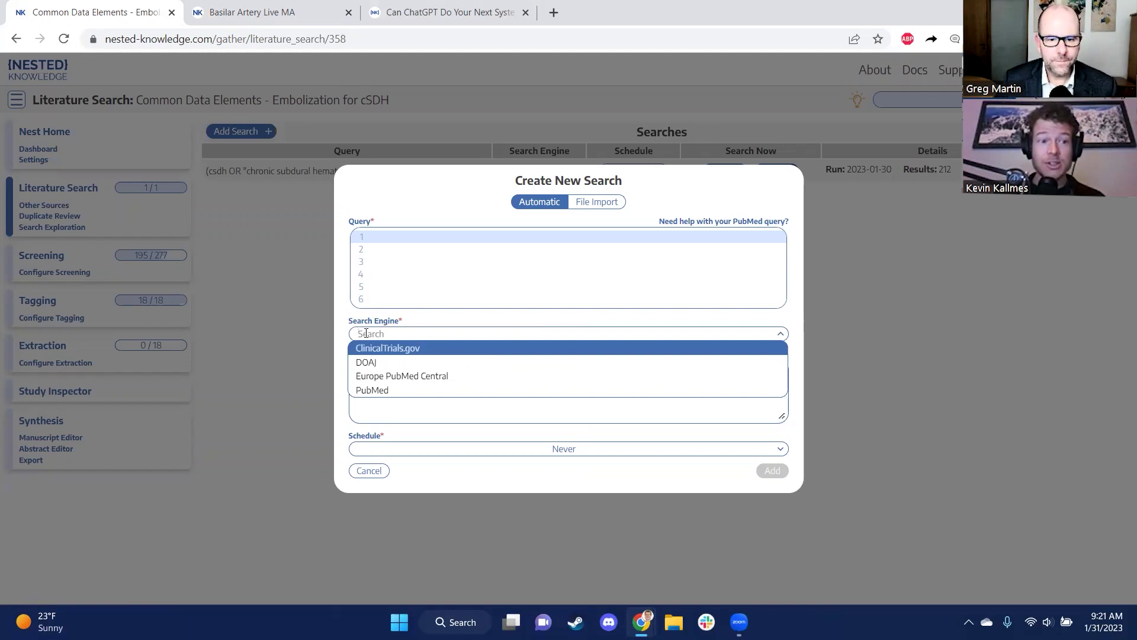
click(206, 379)
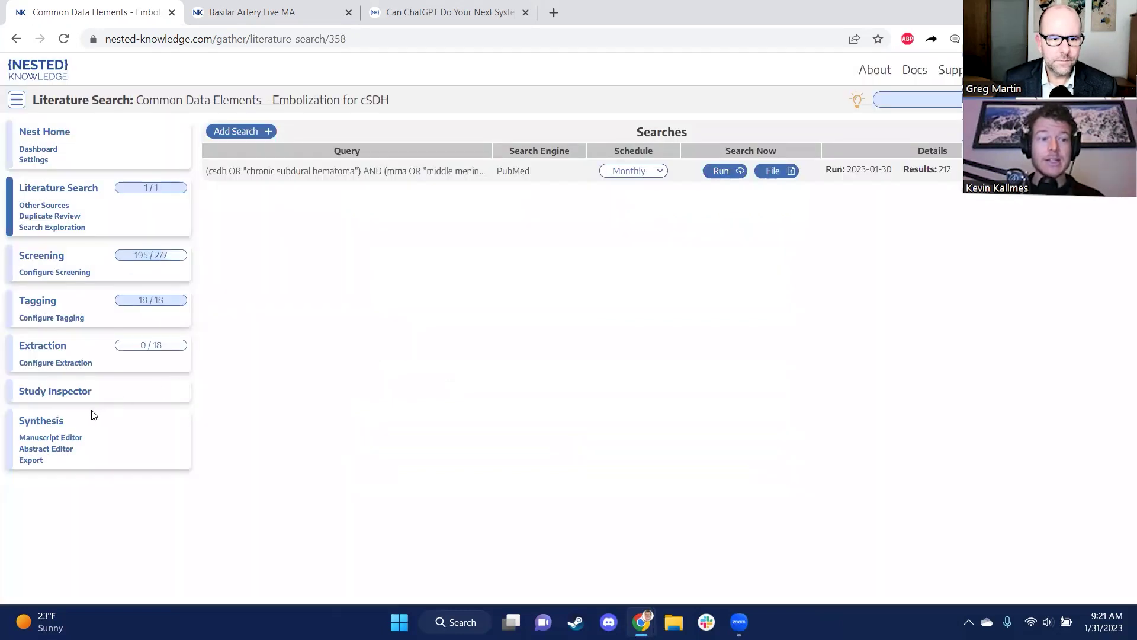
Step: Open the Qualitative synthesis sunburst, switch it to Zoom mode and zoom into Imaging Outcomes
click(45, 421)
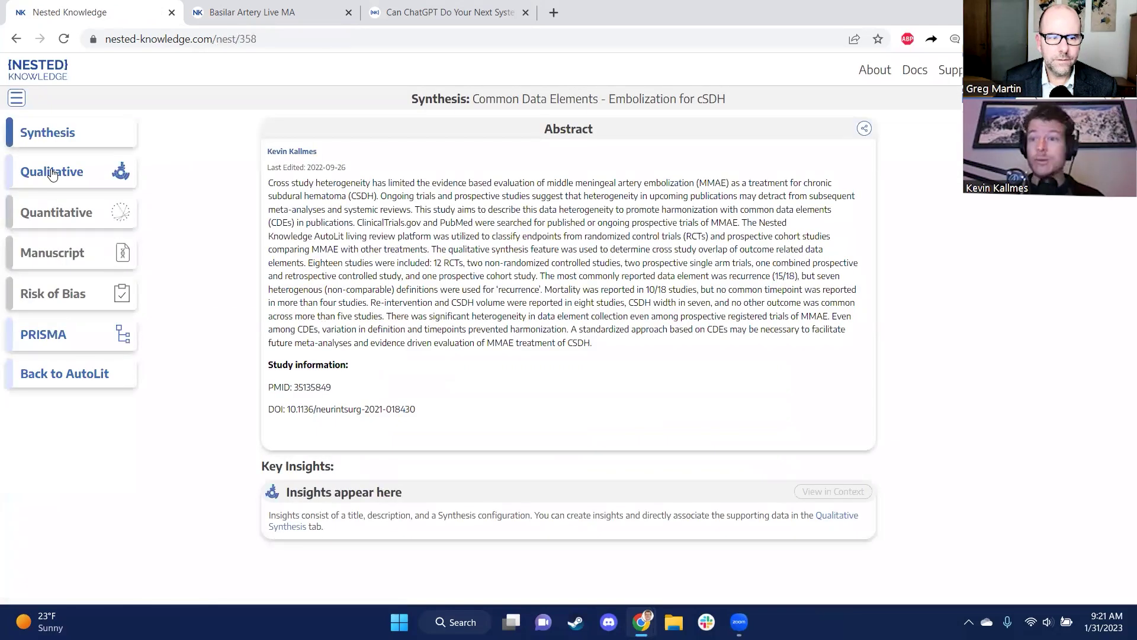
click(52, 173)
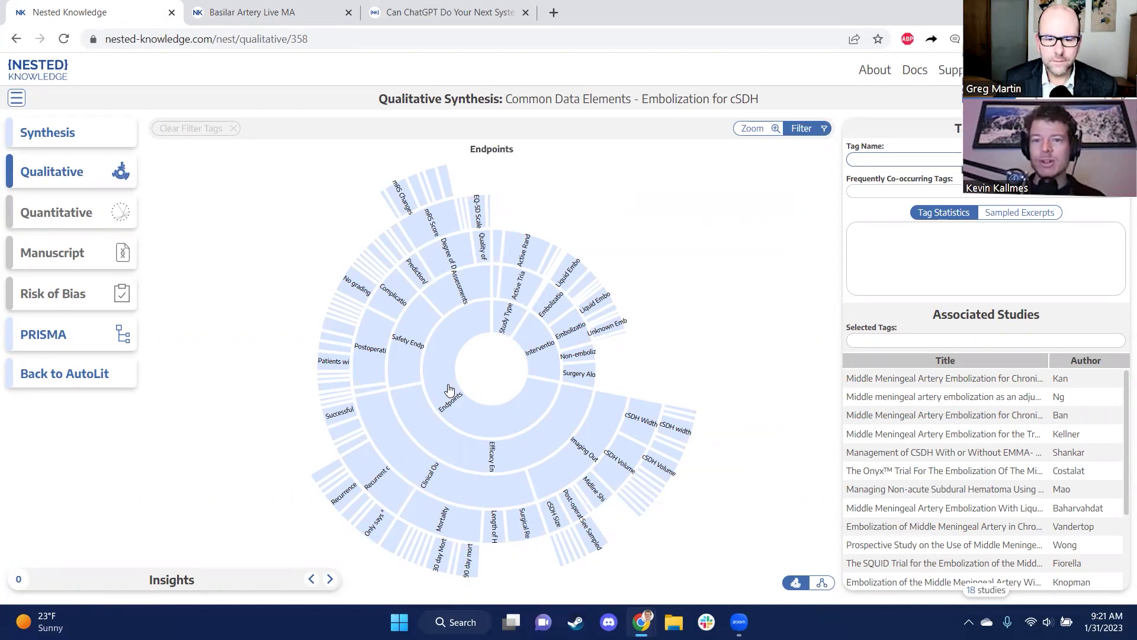
click(752, 136)
click(601, 423)
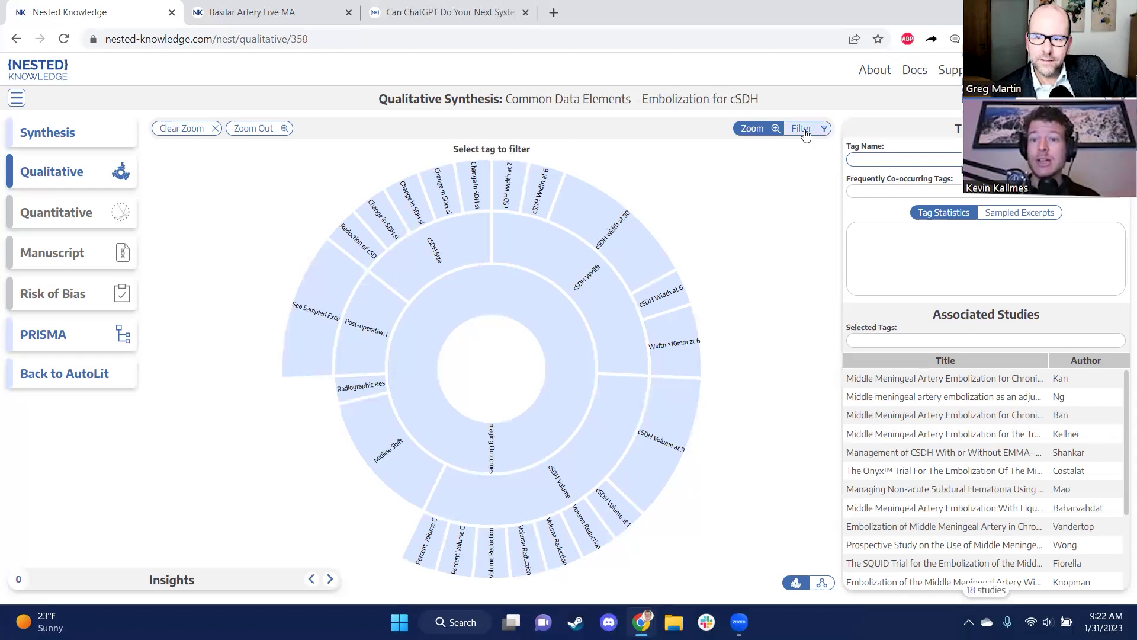
Step: Switch the sunburst to Filter mode and filter by the cSDH width at 90 days tag, leaving 4 studies
click(802, 128)
click(595, 233)
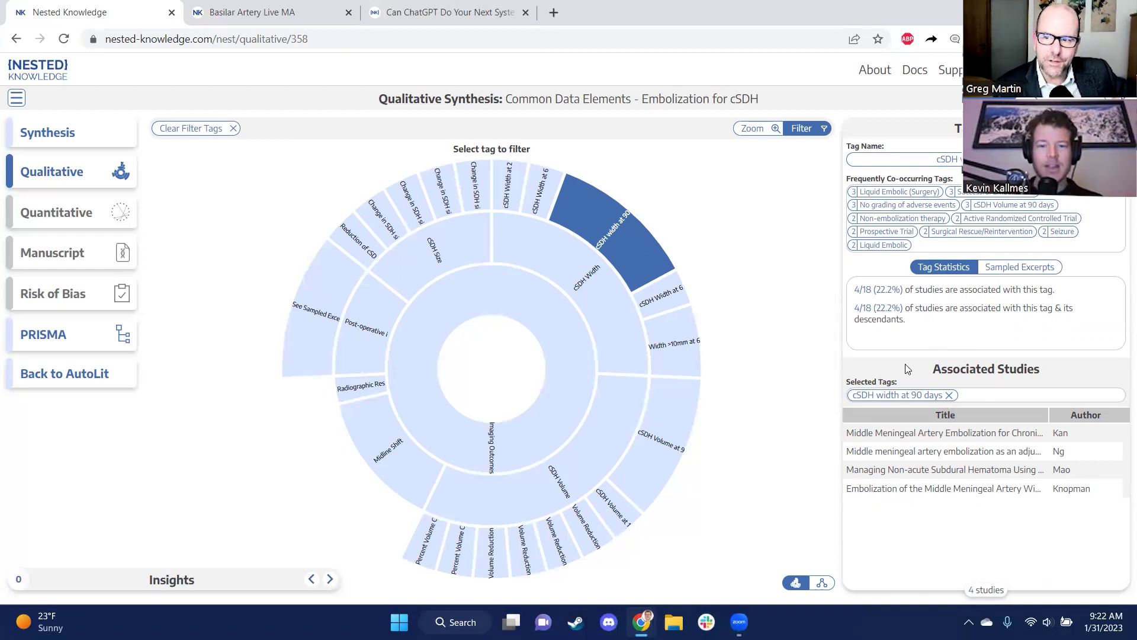
click(821, 583)
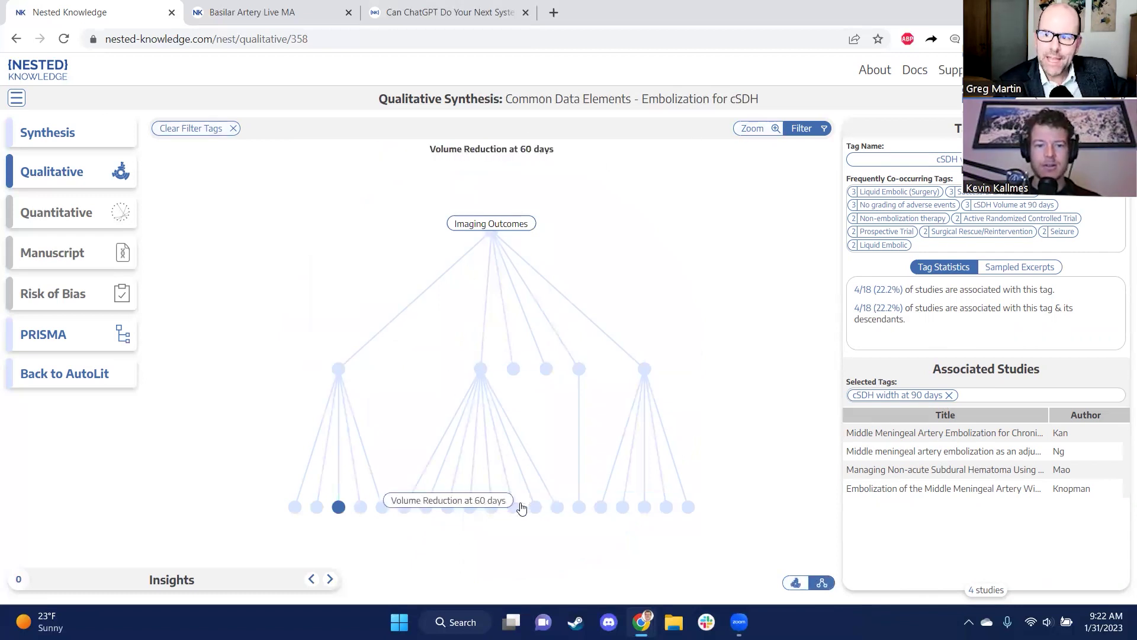
click(794, 582)
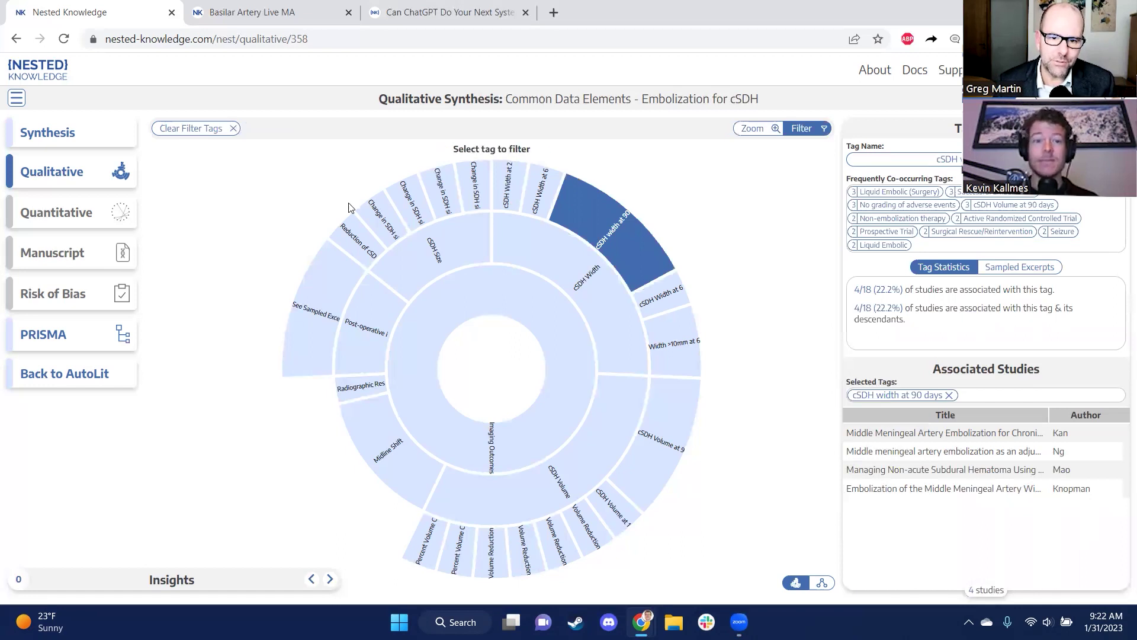
click(366, 224)
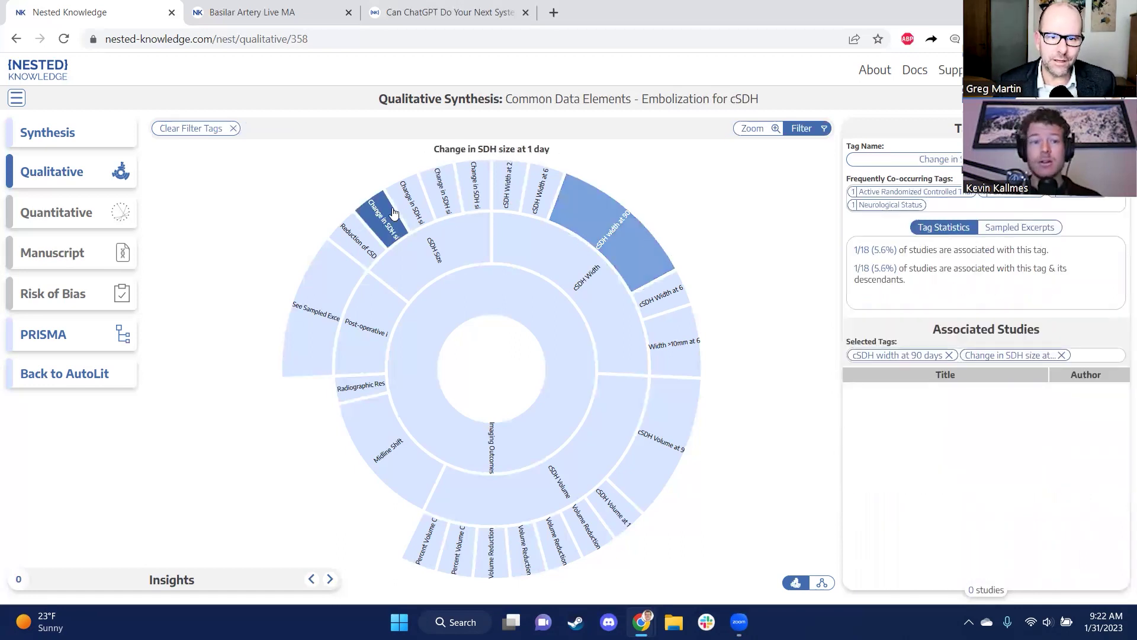
click(384, 217)
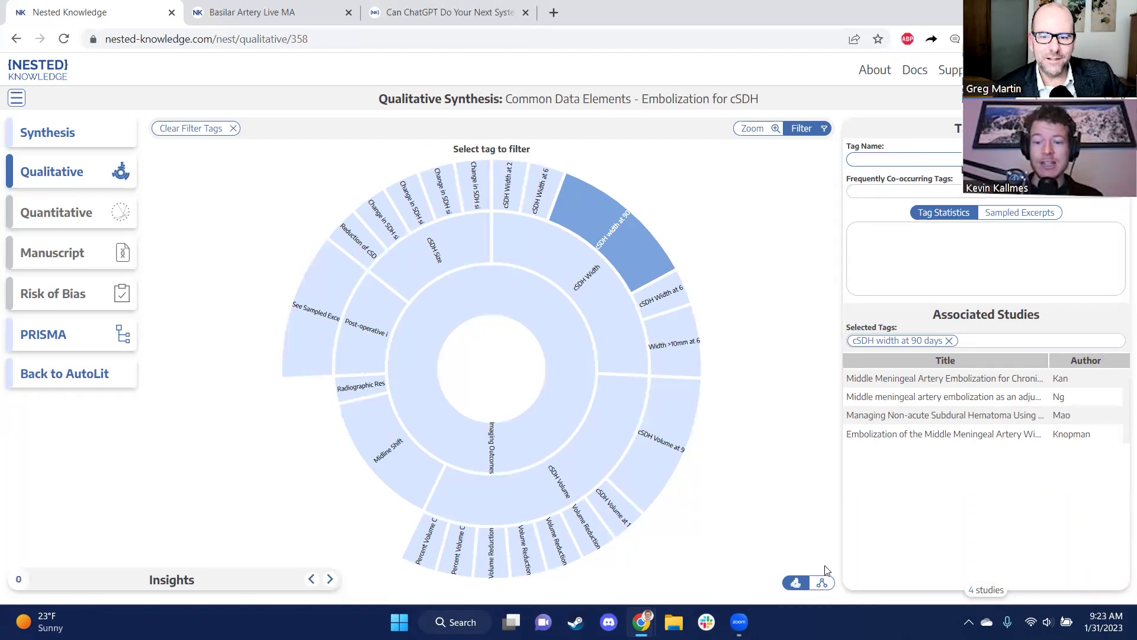
Step: Add cSDH Volume at 90 days to the selected tags, narrowing the associated studies to 3
click(823, 582)
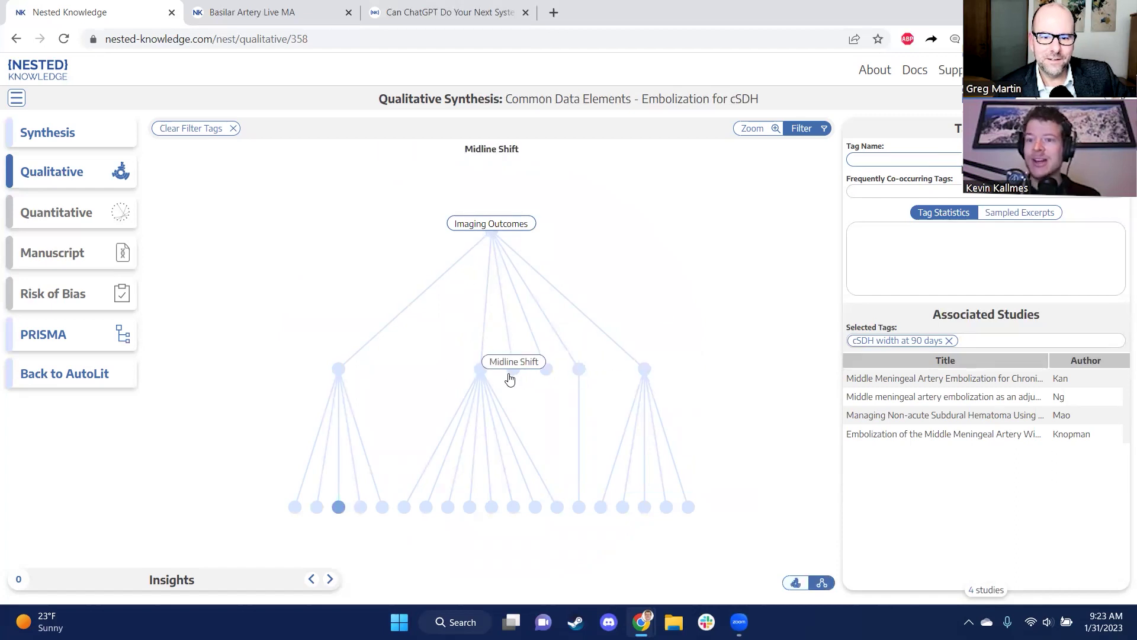
click(796, 582)
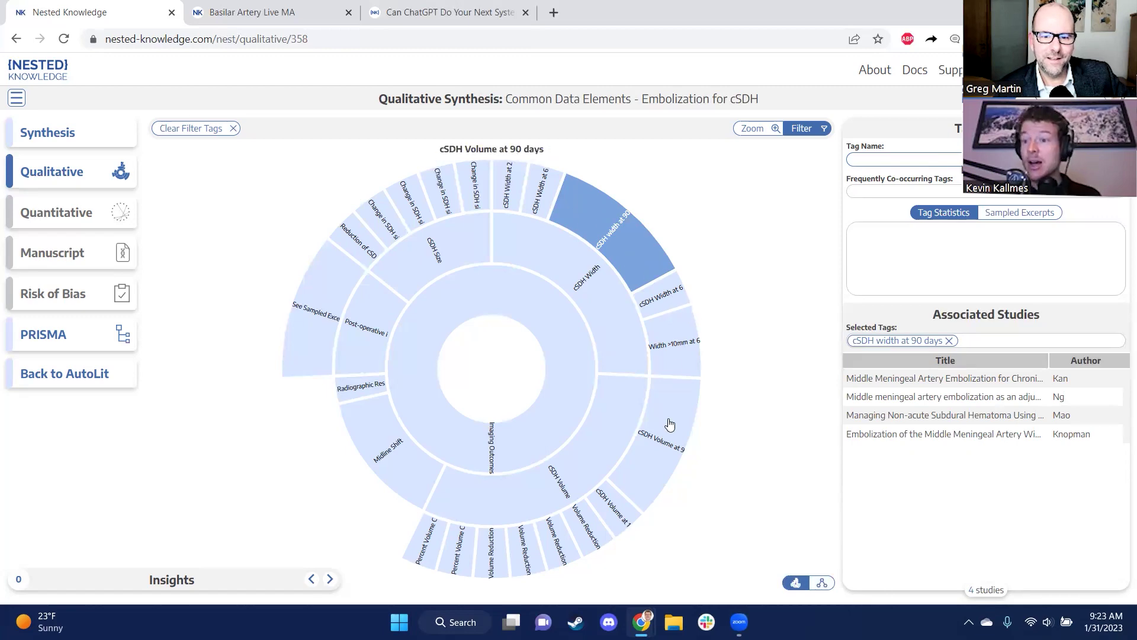
click(670, 425)
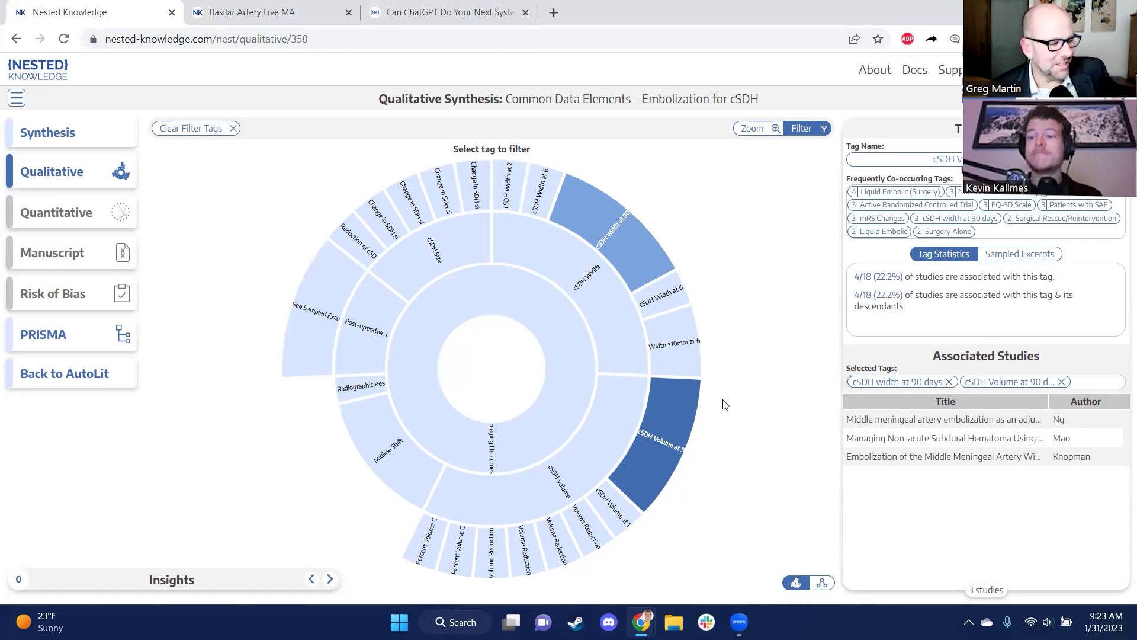
Step: Create an insight named '90 days is the preferred timepoint' and collapse the Insights panel
click(207, 583)
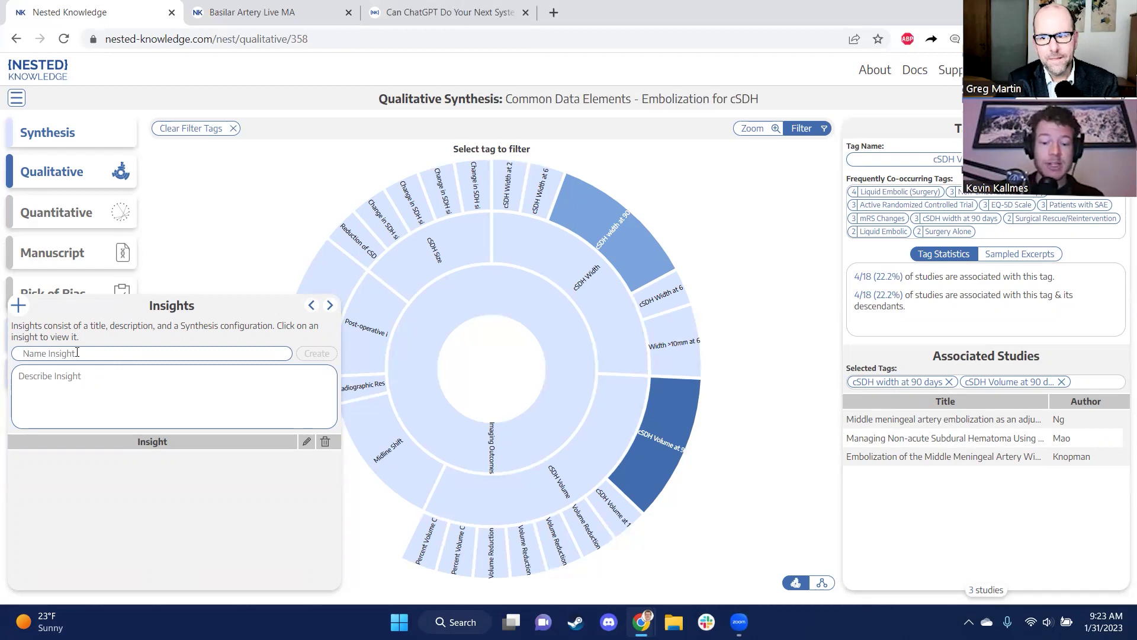
text(90 days is the)
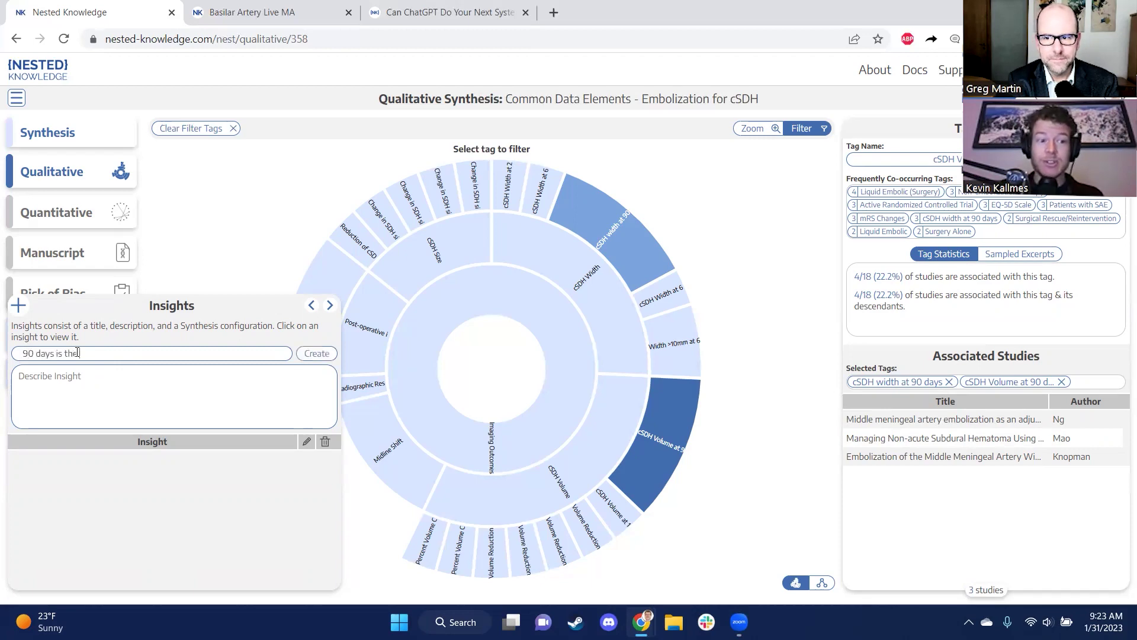
text( preferred ti)
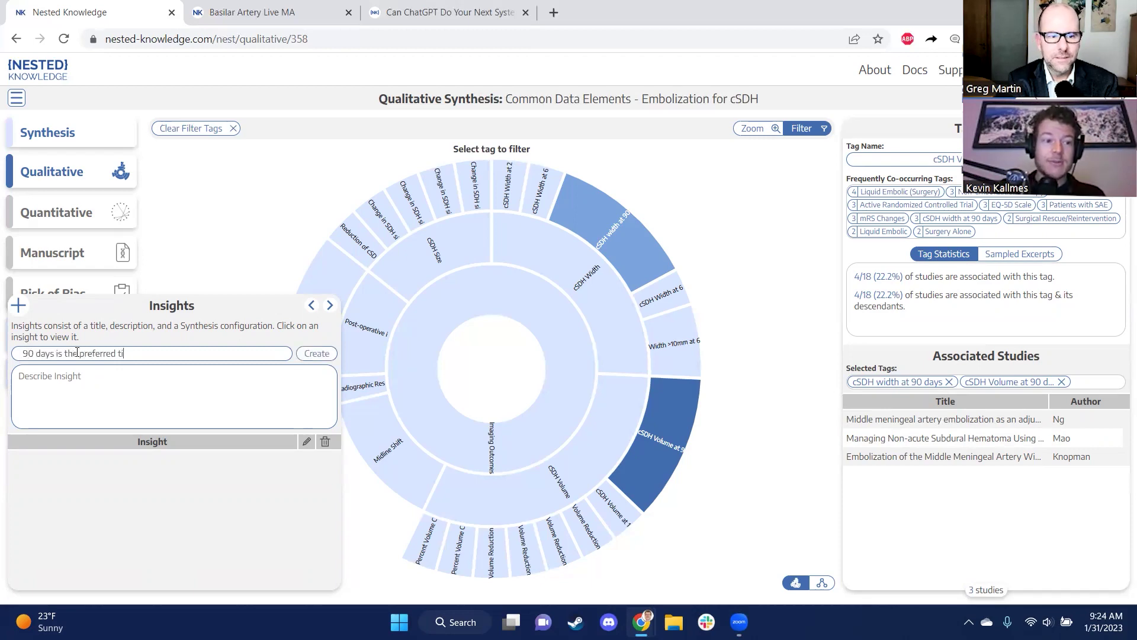
text(mepoint)
click(317, 353)
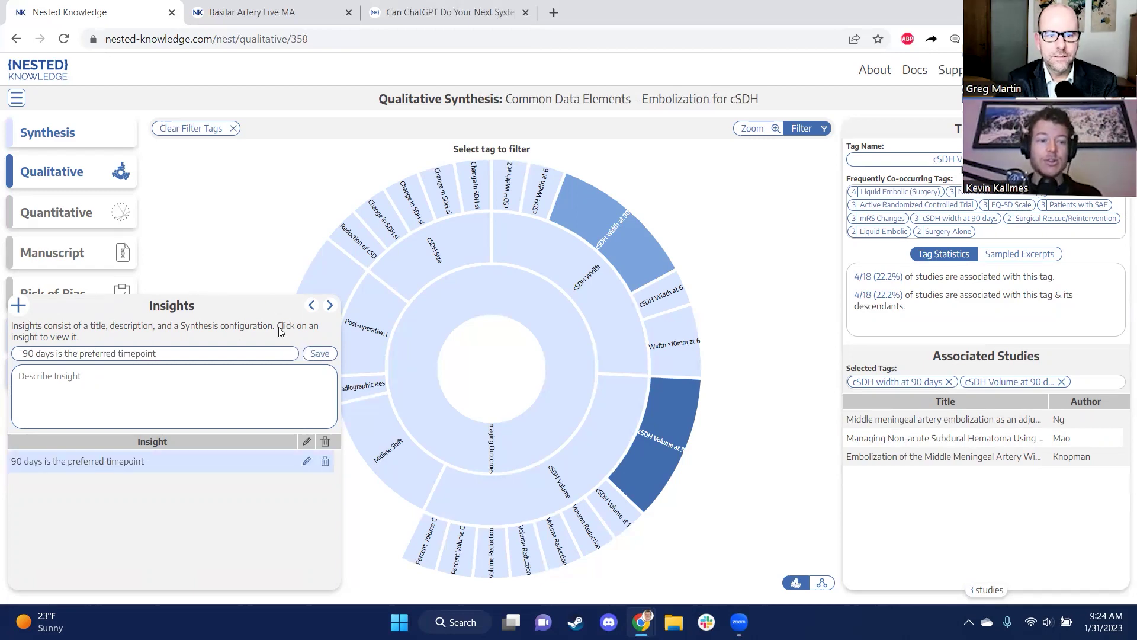
click(238, 305)
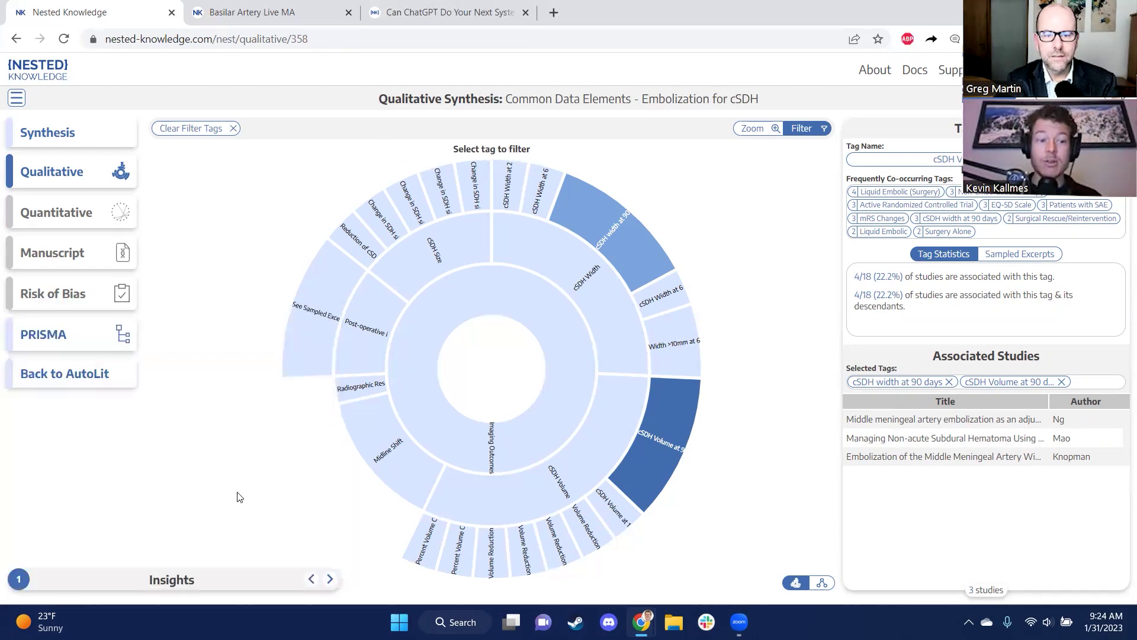
Step: Clear all filter tags, then reload them from the saved '90 days is the preferred timepoint' insight
click(218, 129)
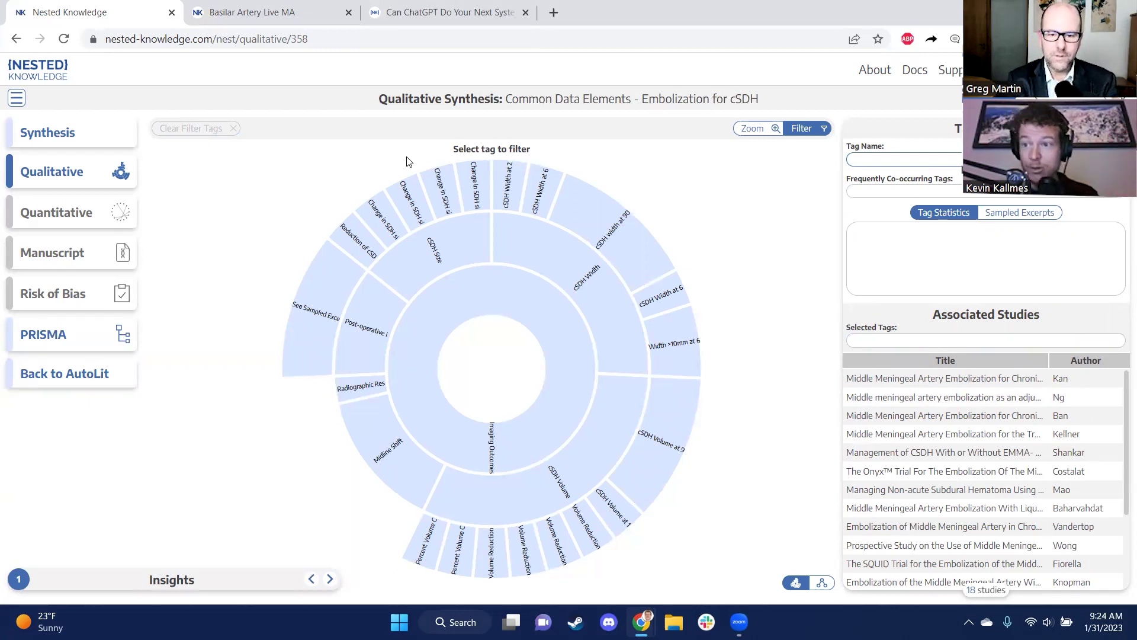
mouse_move(191, 587)
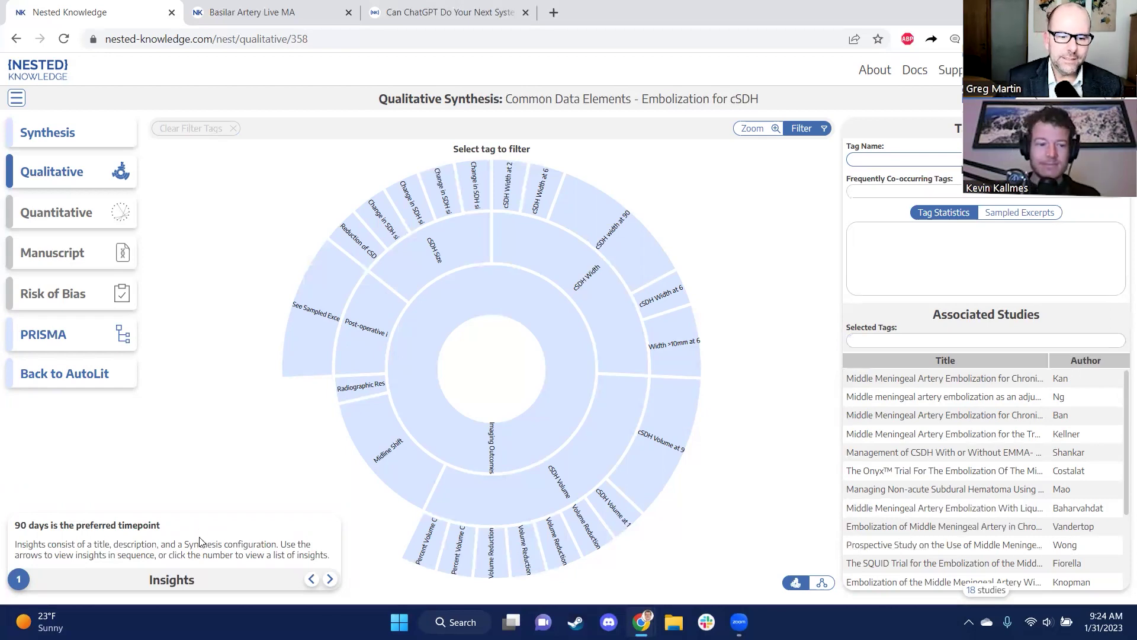
click(199, 586)
click(174, 460)
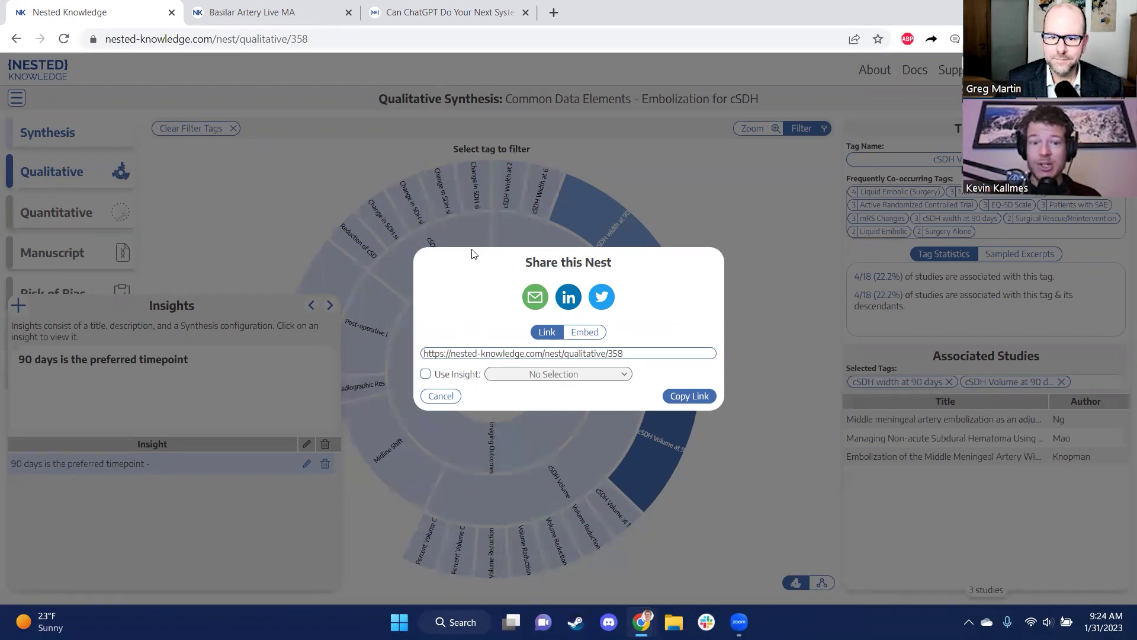
Step: Copy the cSDH nest's share link with the 90-day insight included, then dismiss the dialog
click(425, 373)
click(523, 375)
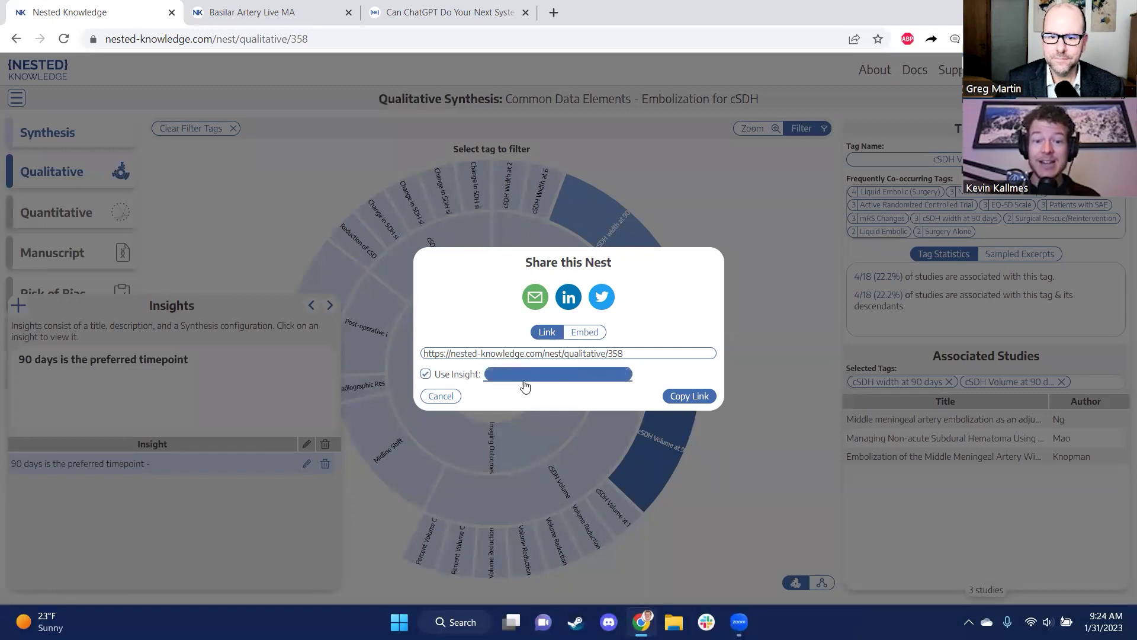
click(698, 397)
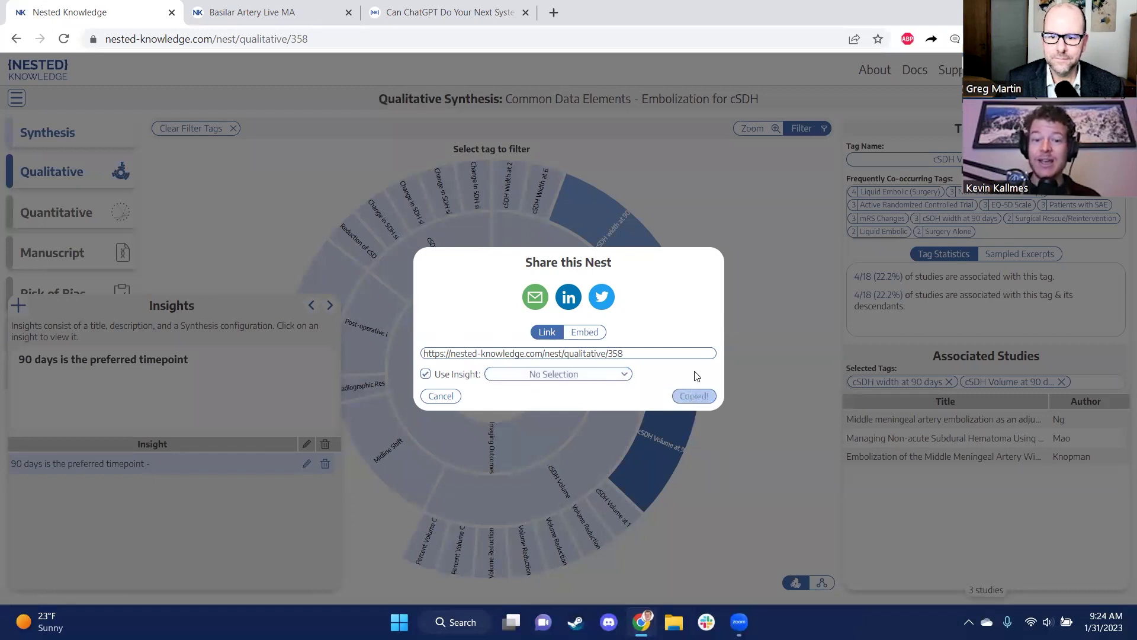
click(769, 306)
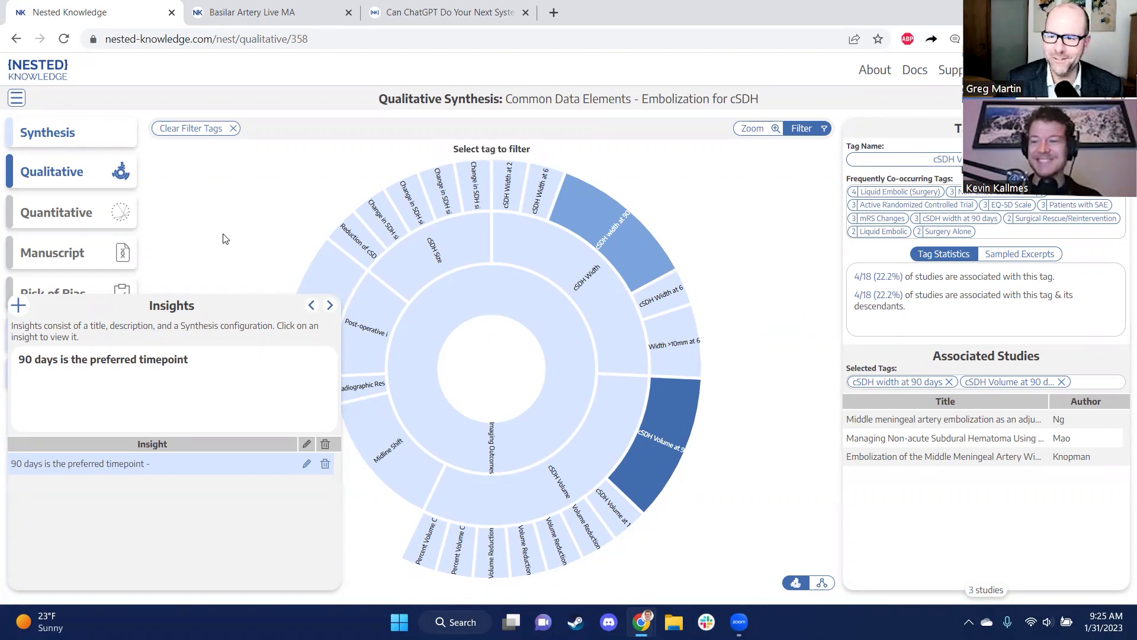
Step: Delete the 90-day insight to restore the full 18-study sunburst, then go to the ChatGPT post
click(325, 468)
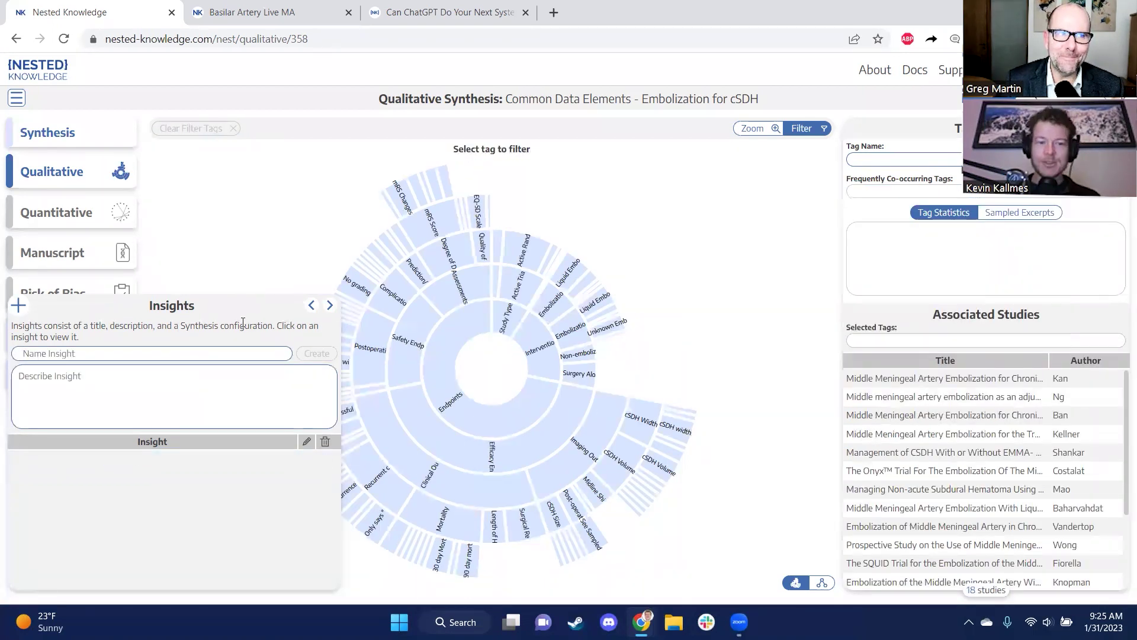
click(231, 308)
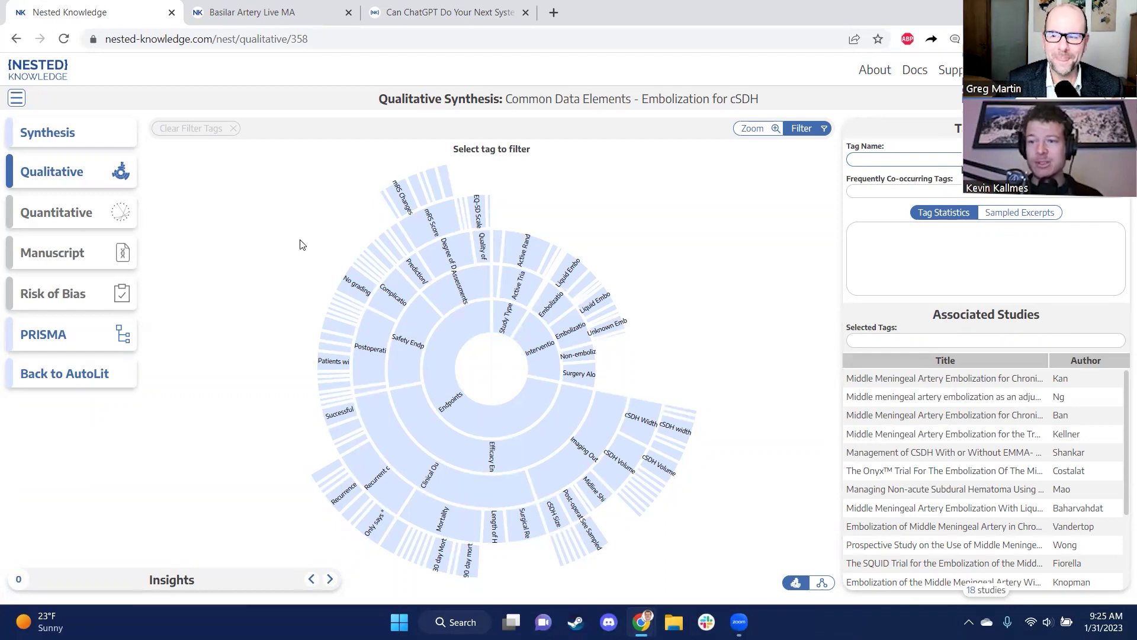
click(385, 6)
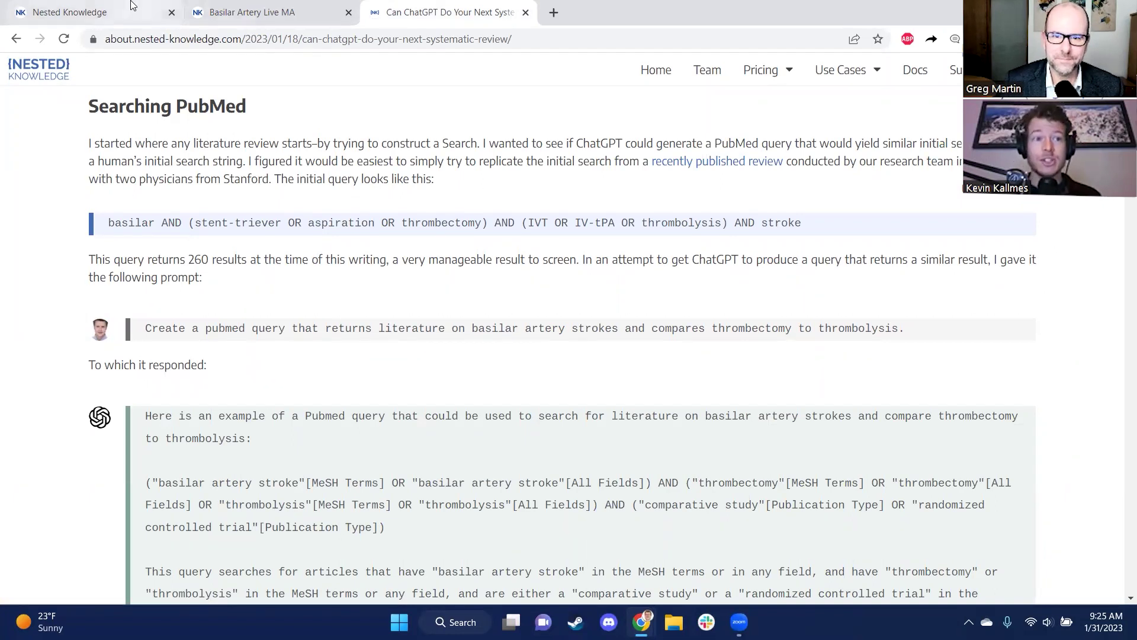
Step: Review the Basilar Artery Live MA studies and tag hierarchy, then return to the ChatGPT post
click(259, 6)
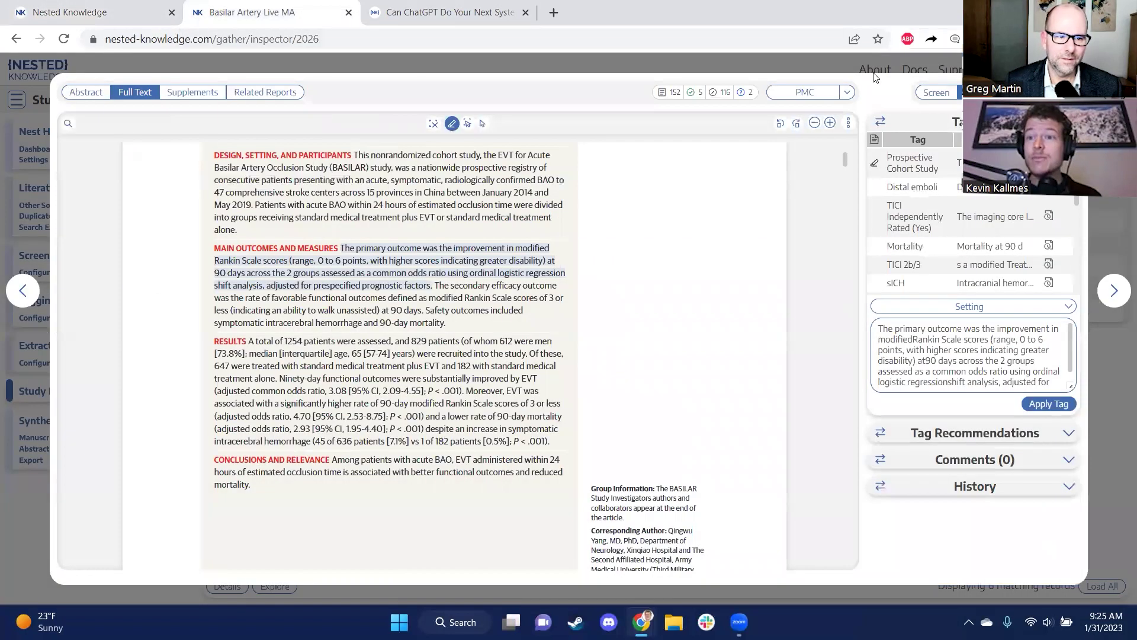
click(804, 60)
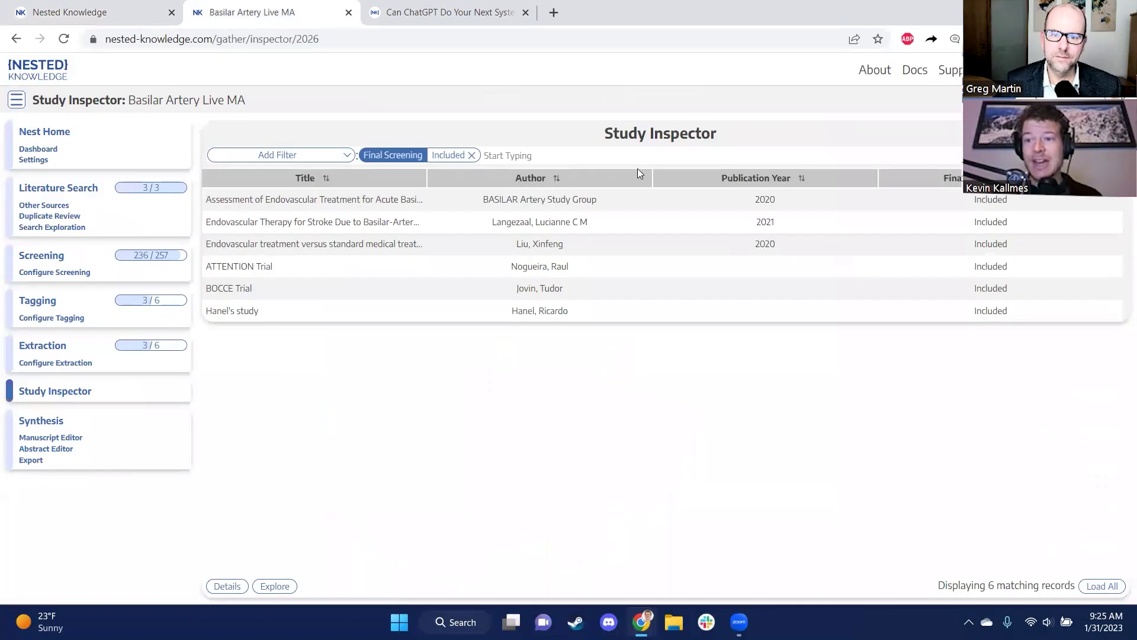
click(68, 320)
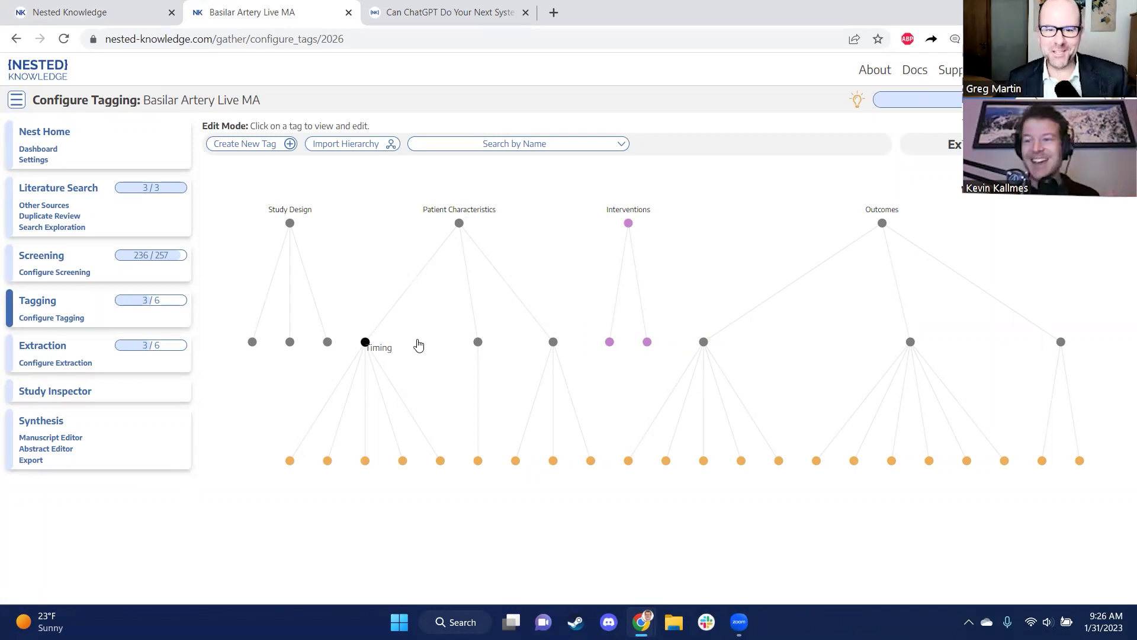
click(469, 12)
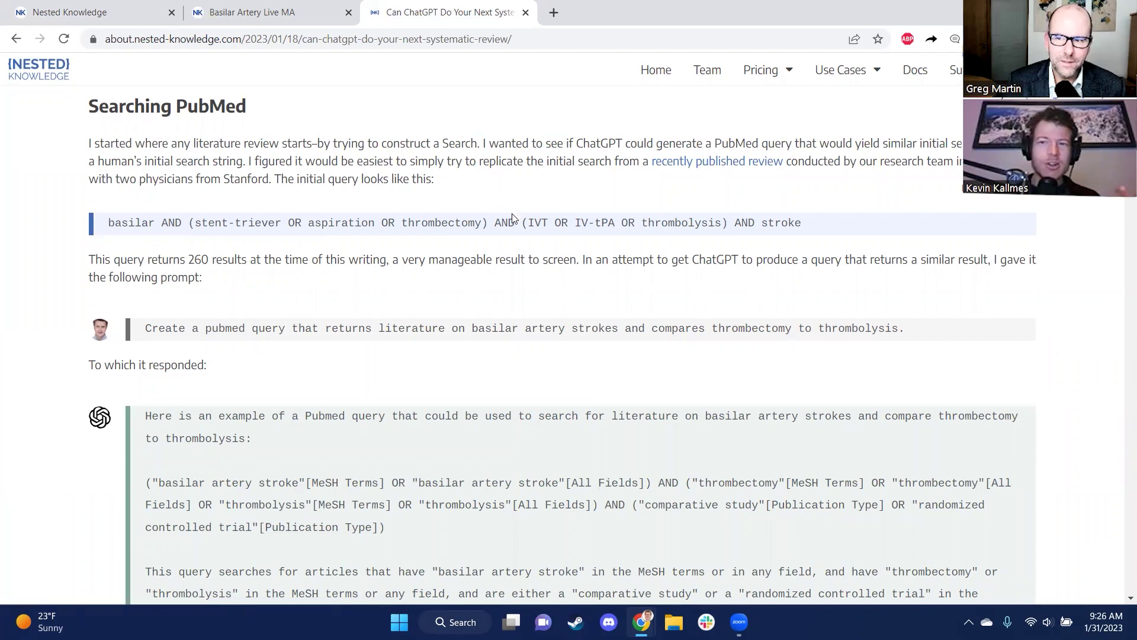
scroll(513, 219, down, 1)
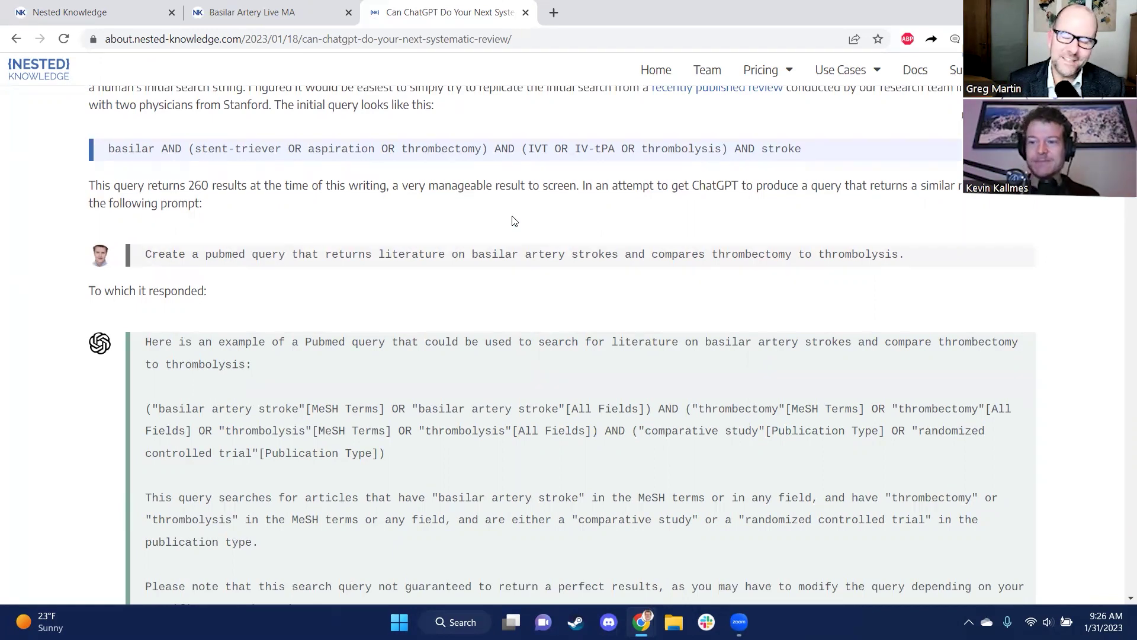
Step: Scroll the blog post down to the pros and cons of ChatGPT's PubMed query
scroll(514, 221, down, 3)
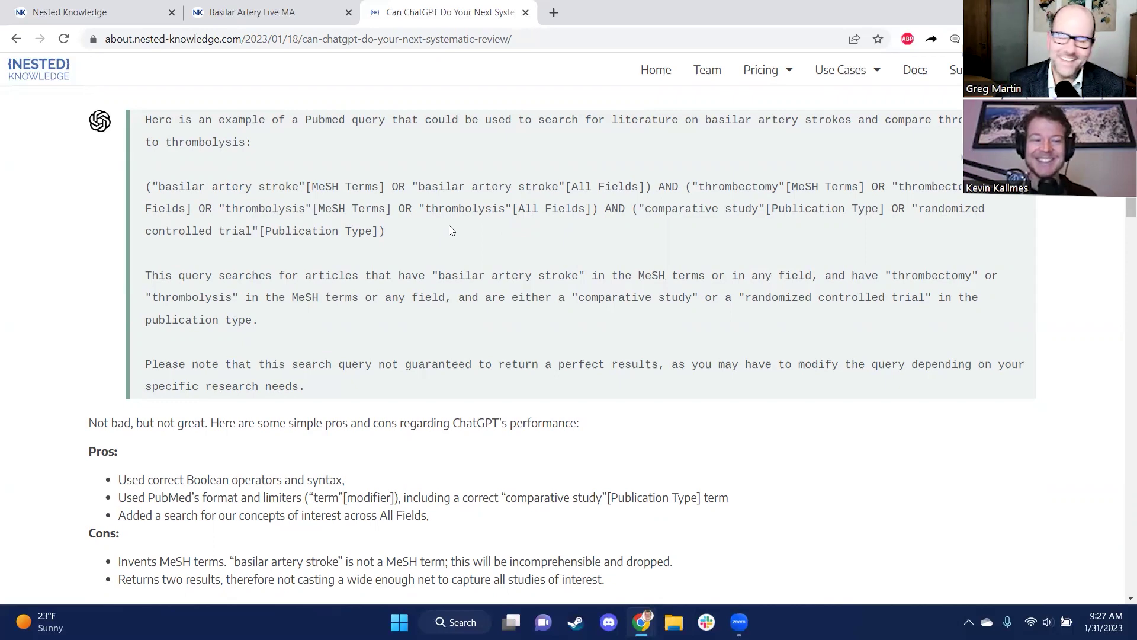
scroll(450, 226, down, 1)
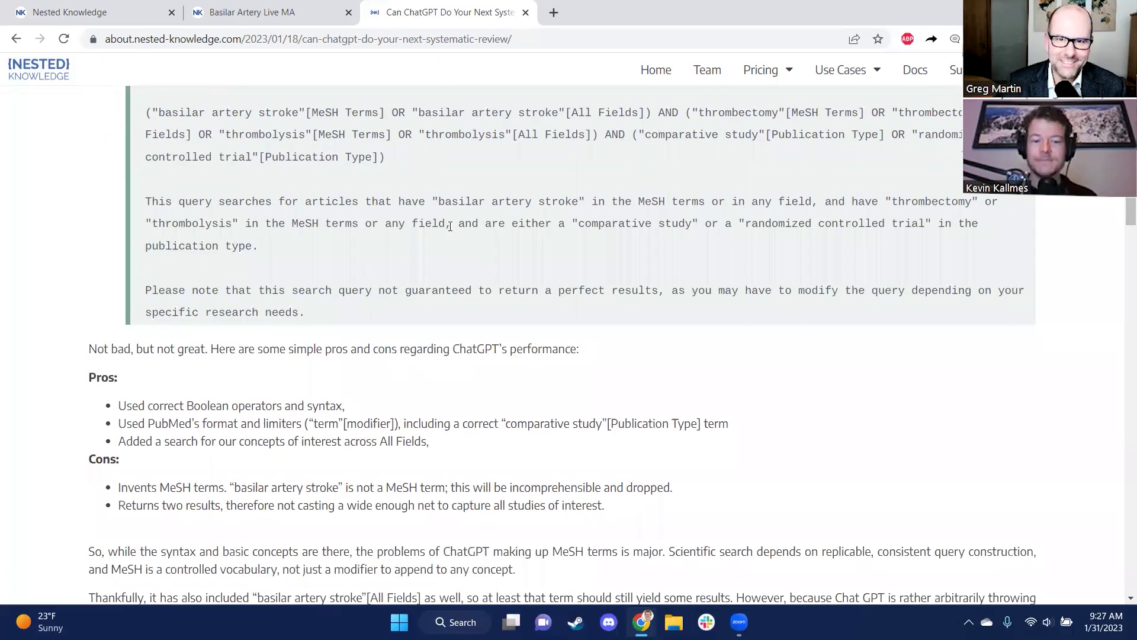